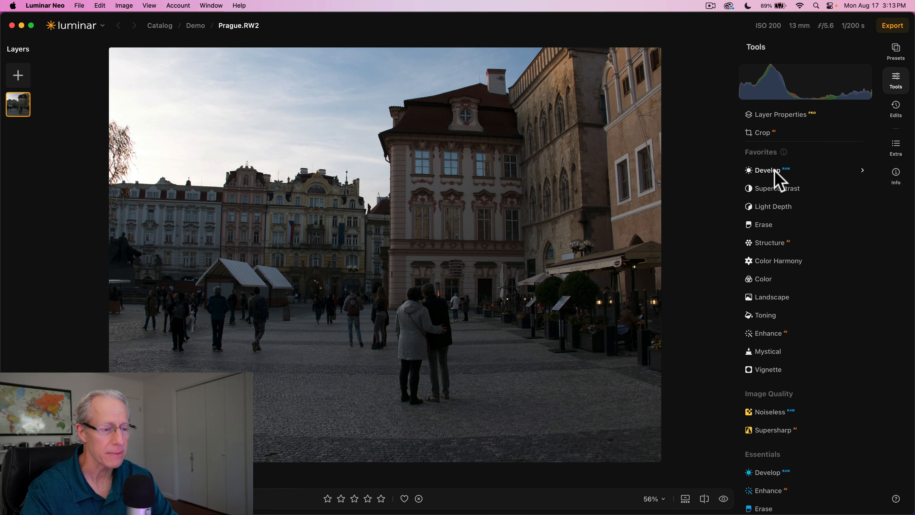
- In the Develop tool's Light settings, set Smart Contrast to 20, Highlights to -27 and Shadows to 30
{"action": "left_click", "coordinate": [767, 170]}
{"action": "scroll", "coordinate": [779, 246], "scroll_direction": "down", "scroll_amount": 2}
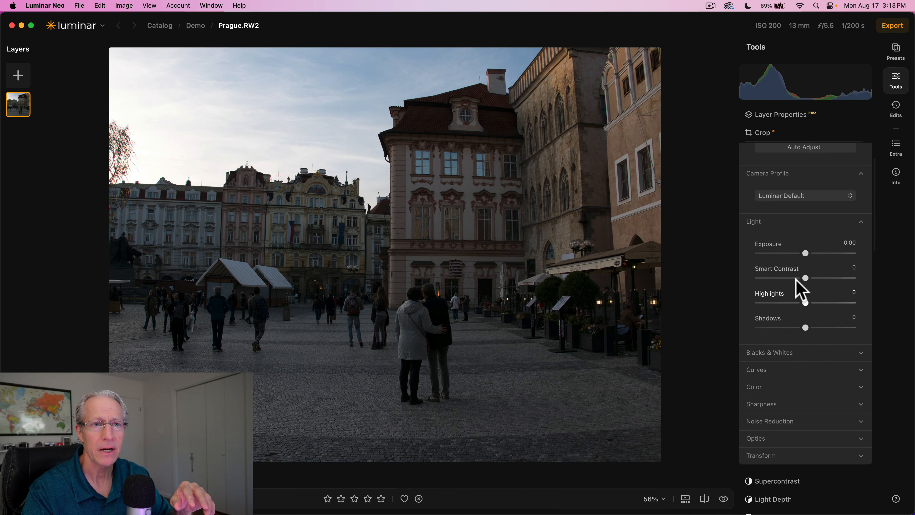
{"action": "left_click", "coordinate": [816, 279]}
{"action": "scroll", "coordinate": [817, 283], "scroll_direction": "down", "scroll_amount": 2}
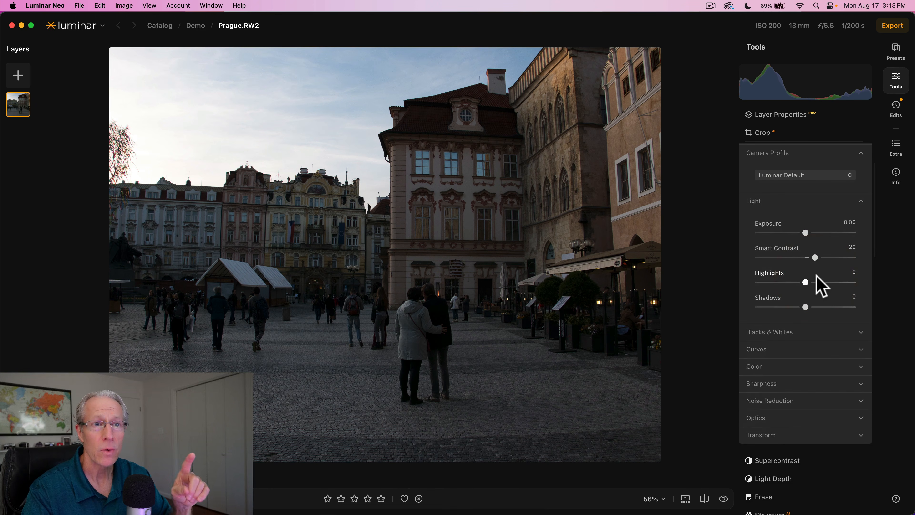
{"action": "left_click", "coordinate": [792, 282]}
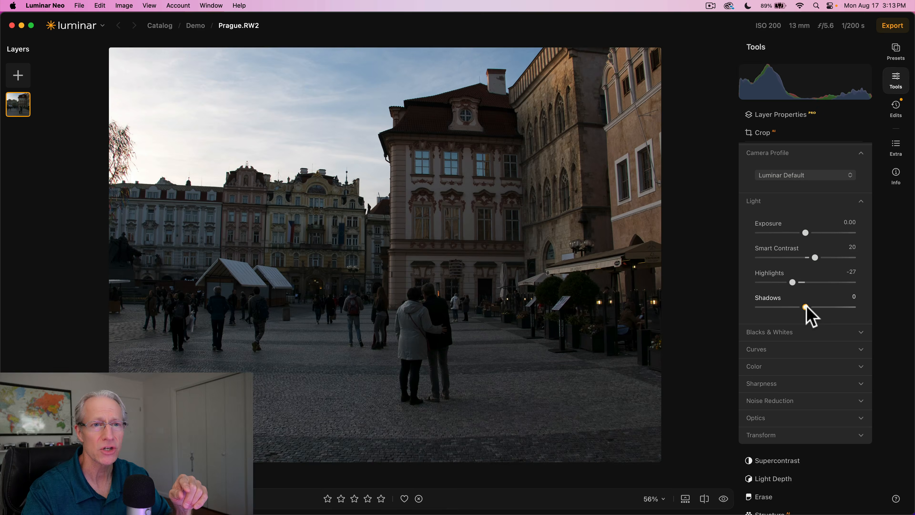
{"action": "left_click_drag", "start_coordinate": [806, 307], "coordinate": [819, 307]}
- Warm the photo's white balance in Develop by setting the color Temperature to 7890
{"action": "scroll", "coordinate": [822, 306], "scroll_direction": "down", "scroll_amount": 5}
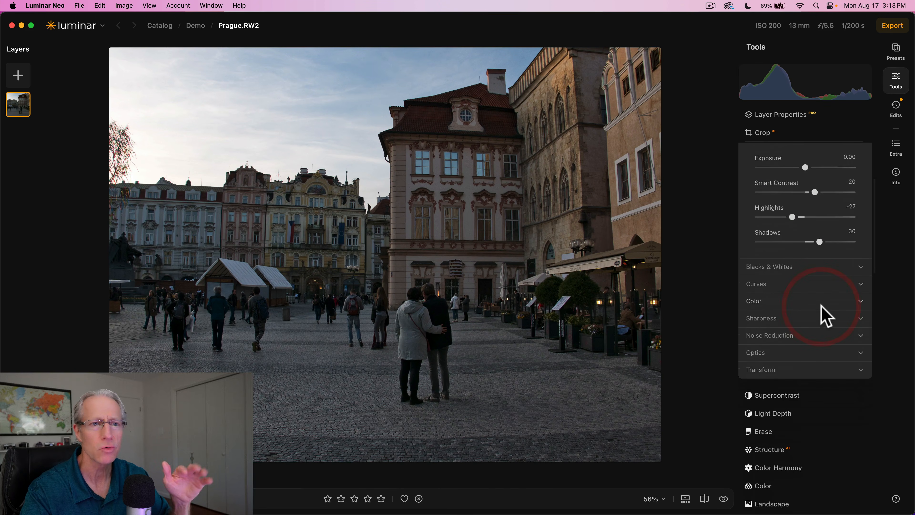
{"action": "left_click", "coordinate": [775, 307]}
{"action": "left_click_drag", "start_coordinate": [807, 354], "coordinate": [811, 355]}
- Enable Auto Distortion Corrections in Develop's Optics settings, and close the Develop tool
{"action": "scroll", "coordinate": [811, 354], "scroll_direction": "down", "scroll_amount": 8}
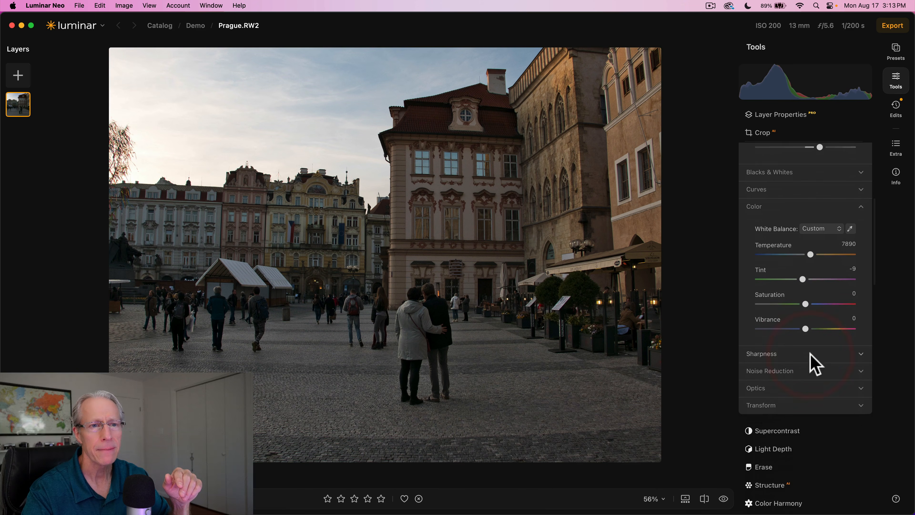
{"action": "left_click", "coordinate": [764, 390]}
{"action": "scroll", "coordinate": [767, 386], "scroll_direction": "down", "scroll_amount": 5}
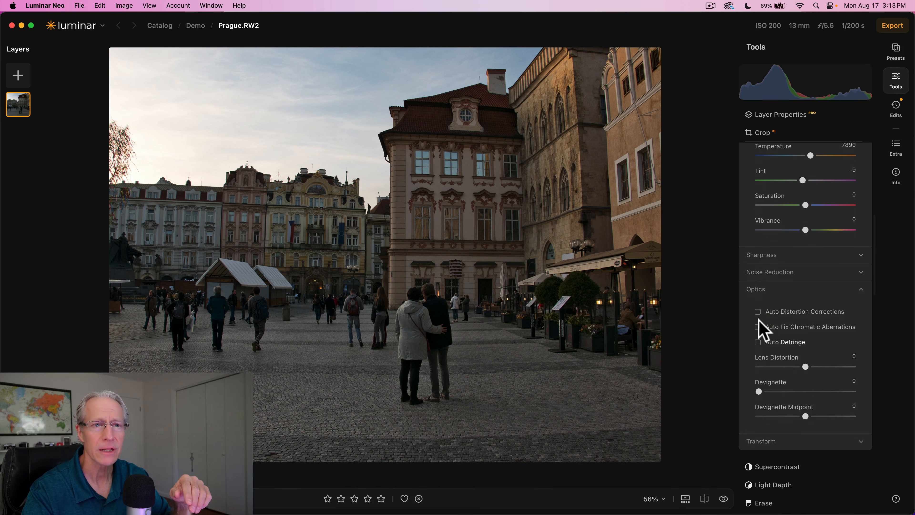
{"action": "left_click", "coordinate": [758, 311]}
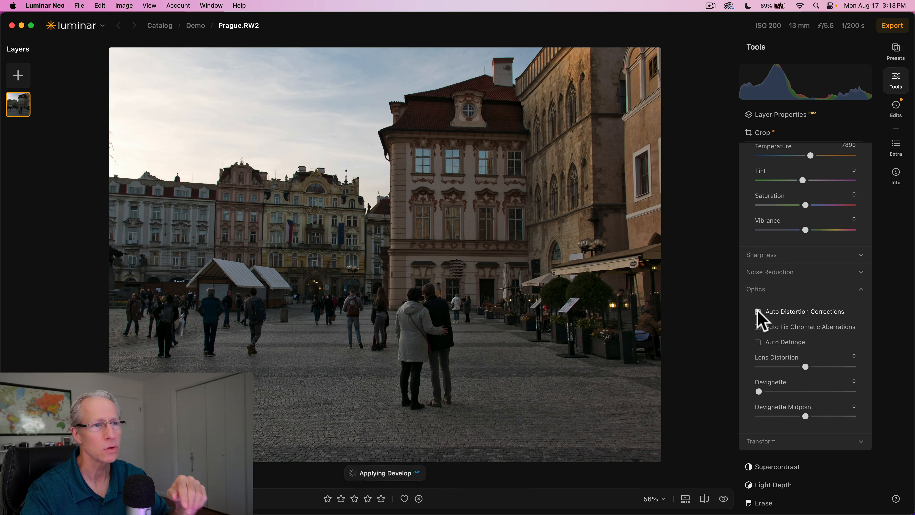
{"action": "left_click", "coordinate": [756, 292]}
{"action": "scroll", "coordinate": [757, 296], "scroll_direction": "up", "scroll_amount": 6}
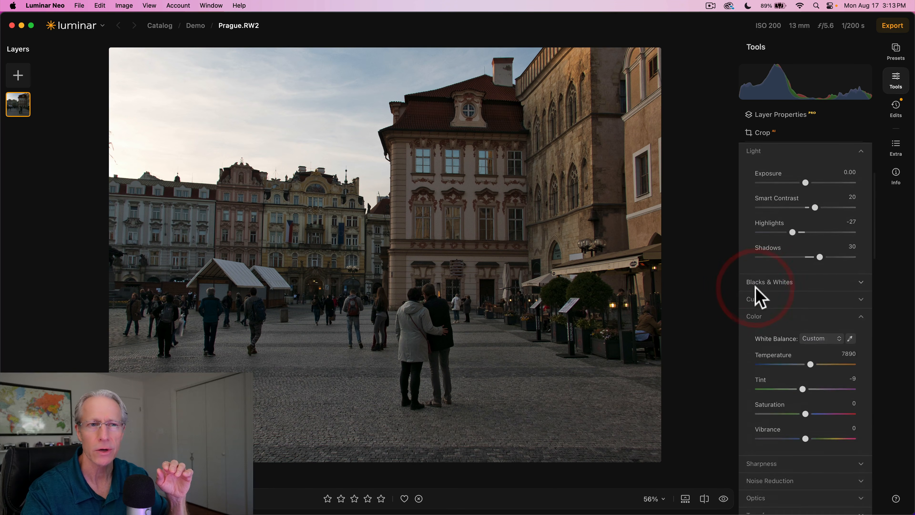
{"action": "scroll", "coordinate": [757, 295], "scroll_direction": "up", "scroll_amount": 4}
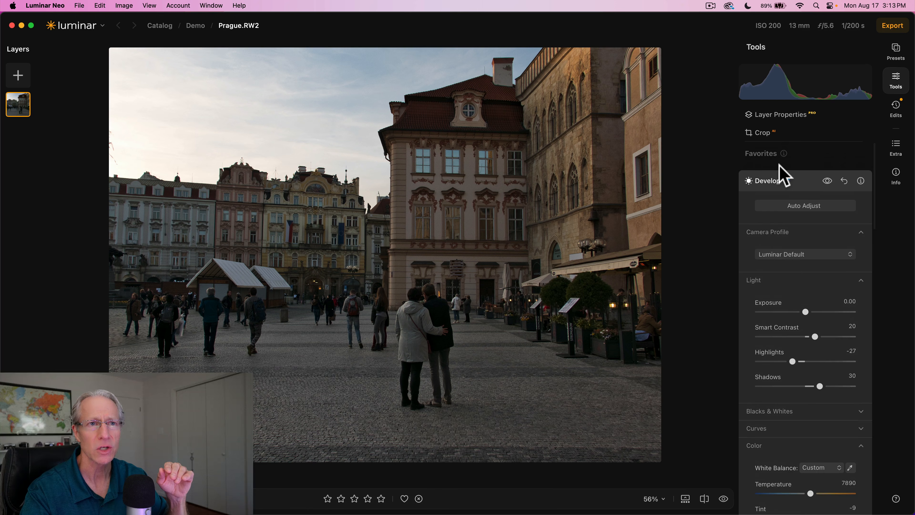
{"action": "left_click", "coordinate": [786, 181]}
- In Supercontrast, set Highlights Contrast to 21, Midtones Contrast to 22 and Shadows Contrast to 21
{"action": "left_click", "coordinate": [784, 189]}
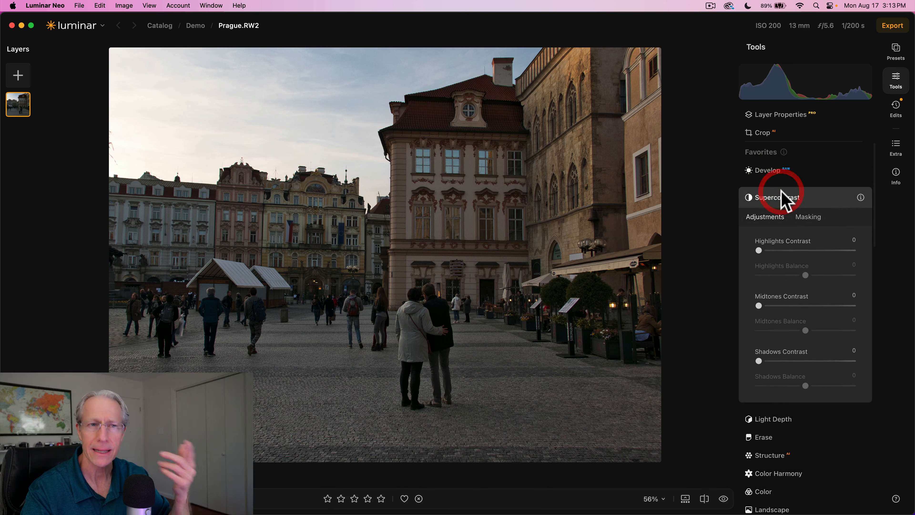
{"action": "left_click", "coordinate": [777, 250]}
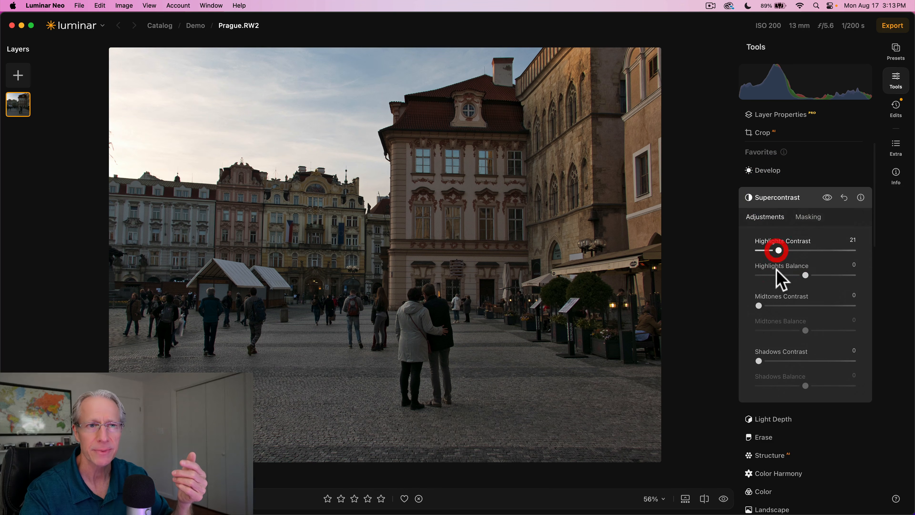
{"action": "left_click", "coordinate": [780, 306]}
{"action": "left_click", "coordinate": [778, 361]}
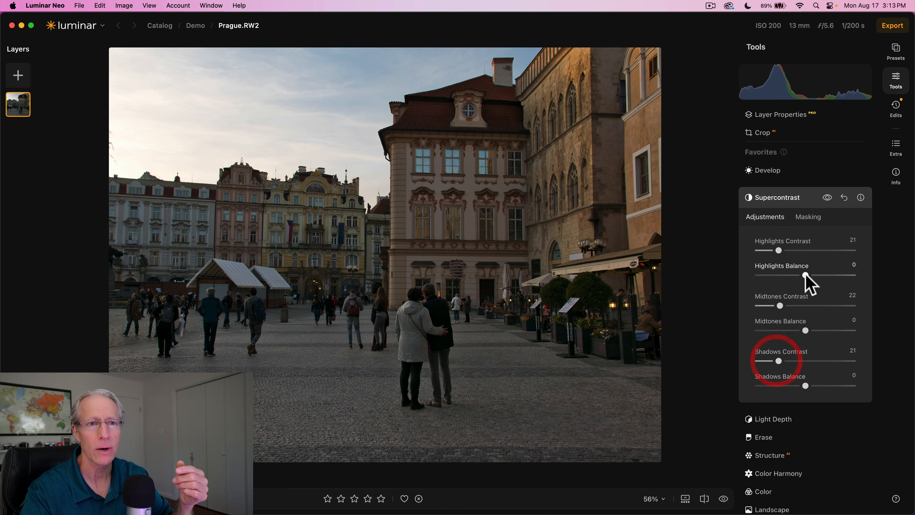
- Set Supercontrast's Highlights Balance to -11, Midtones Balance to -45 and Shadows Balance to 7, and preview the effect before closing the tool
{"action": "mouse_move", "coordinate": [807, 276]}
{"action": "left_mouse_down"}
{"action": "mouse_move", "coordinate": [798, 276]}
{"action": "mouse_move", "coordinate": [818, 274]}
{"action": "mouse_move", "coordinate": [800, 275]}
{"action": "left_mouse_up"}
{"action": "mouse_move", "coordinate": [806, 330]}
{"action": "left_mouse_down"}
{"action": "mouse_move", "coordinate": [811, 325]}
{"action": "mouse_move", "coordinate": [788, 327]}
{"action": "left_mouse_up"}
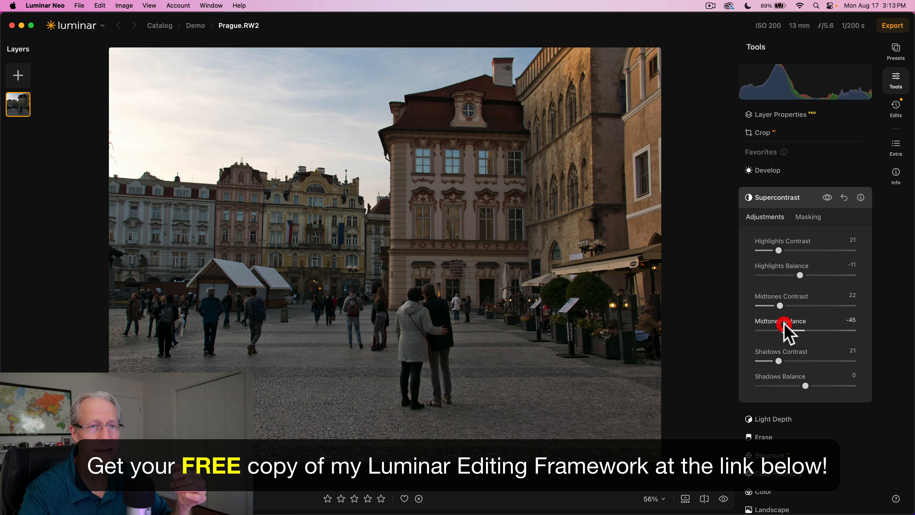
{"action": "mouse_move", "coordinate": [805, 385]}
{"action": "left_mouse_down"}
{"action": "mouse_move", "coordinate": [817, 387]}
{"action": "mouse_move", "coordinate": [809, 386]}
{"action": "left_mouse_up"}
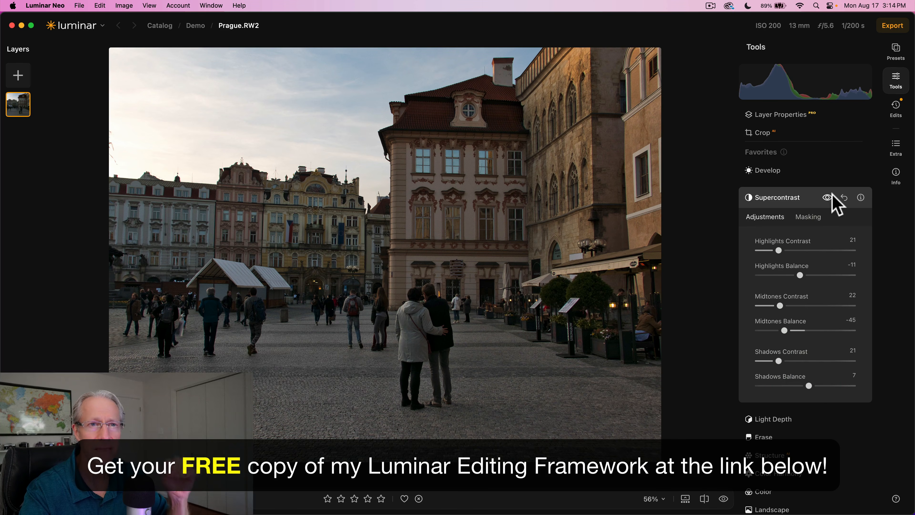
{"action": "left_click", "coordinate": [827, 197]}
{"action": "left_click", "coordinate": [791, 198]}
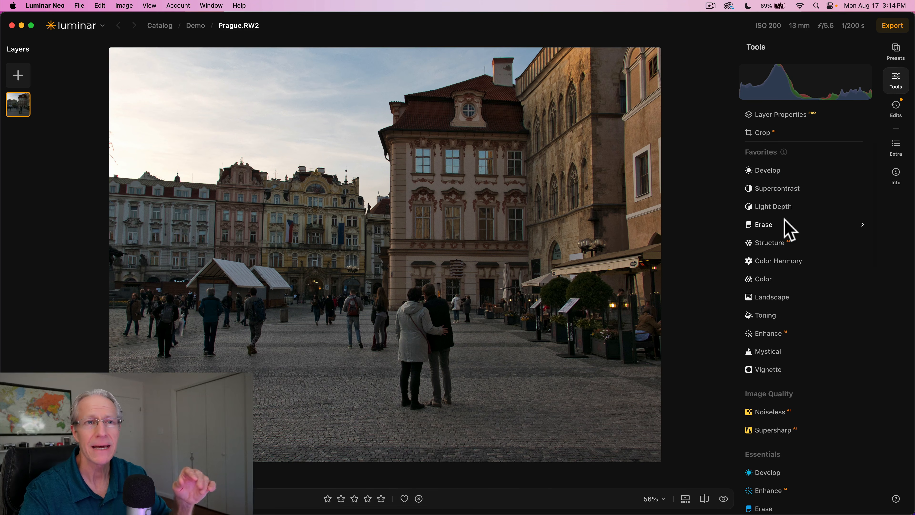
- Add a linear gradient mask to the Structure tool, covering the square and buildings and fading out toward the sky
{"action": "left_click", "coordinate": [780, 244]}
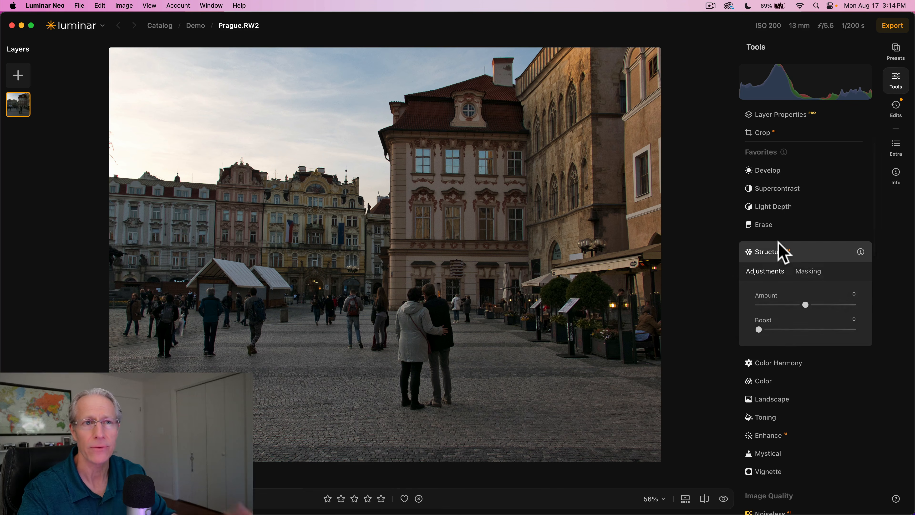
{"action": "left_click", "coordinate": [807, 266]}
{"action": "left_click", "coordinate": [777, 309]}
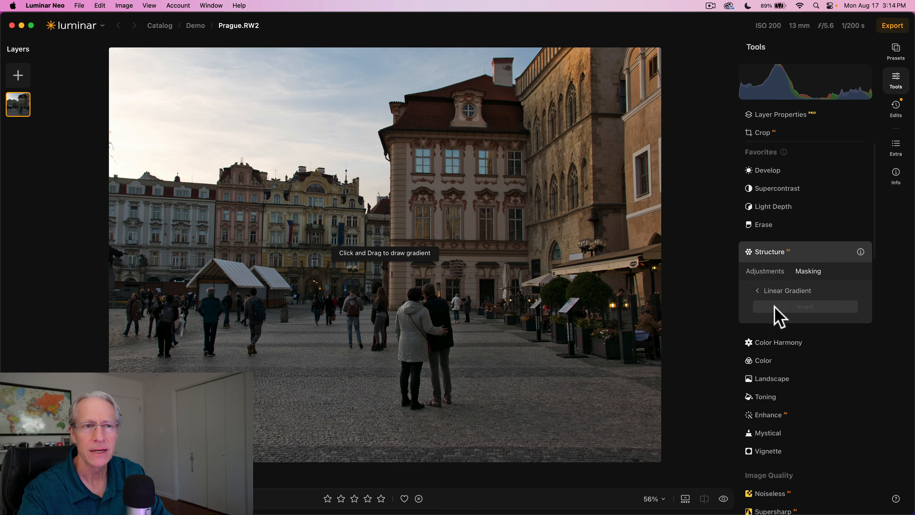
{"action": "left_click_drag", "start_coordinate": [422, 302], "coordinate": [376, 126]}
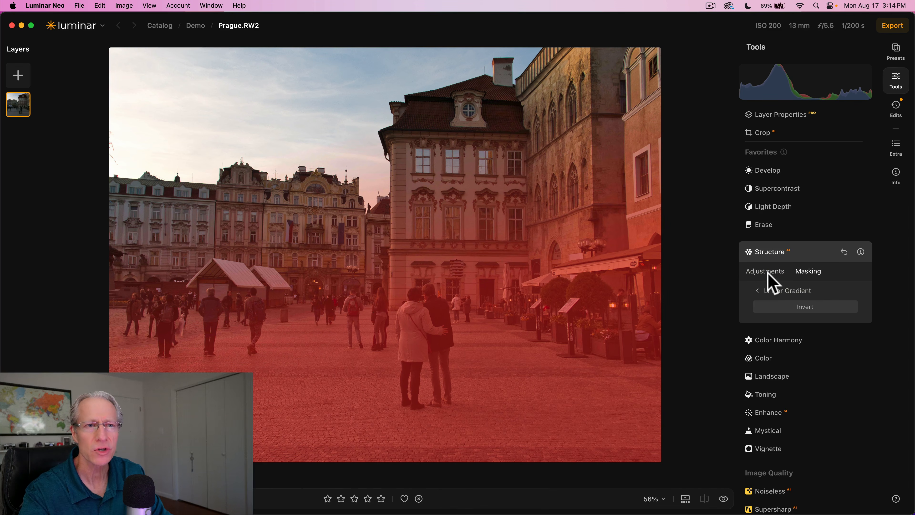
- Set the masked Structure effect's Amount to 22 and close the tool
{"action": "left_click", "coordinate": [765, 272]}
{"action": "left_click", "coordinate": [817, 305]}
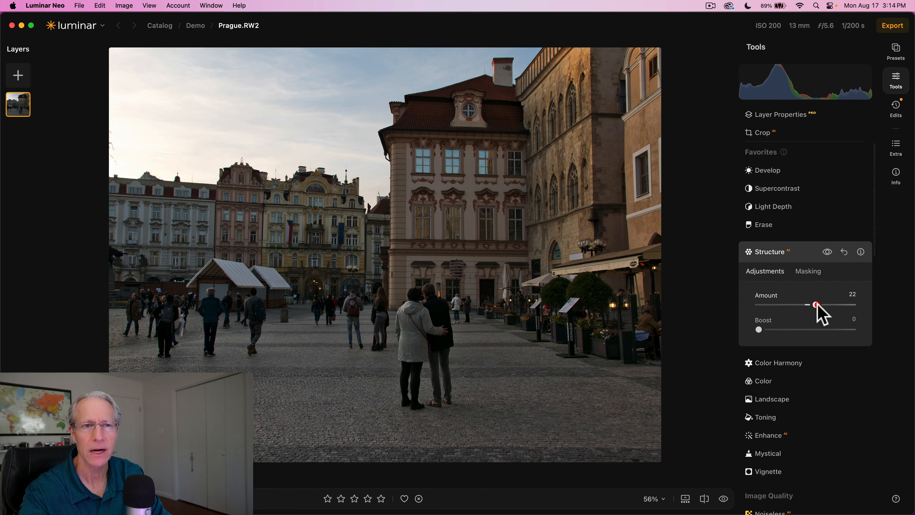
{"action": "left_click", "coordinate": [800, 252]}
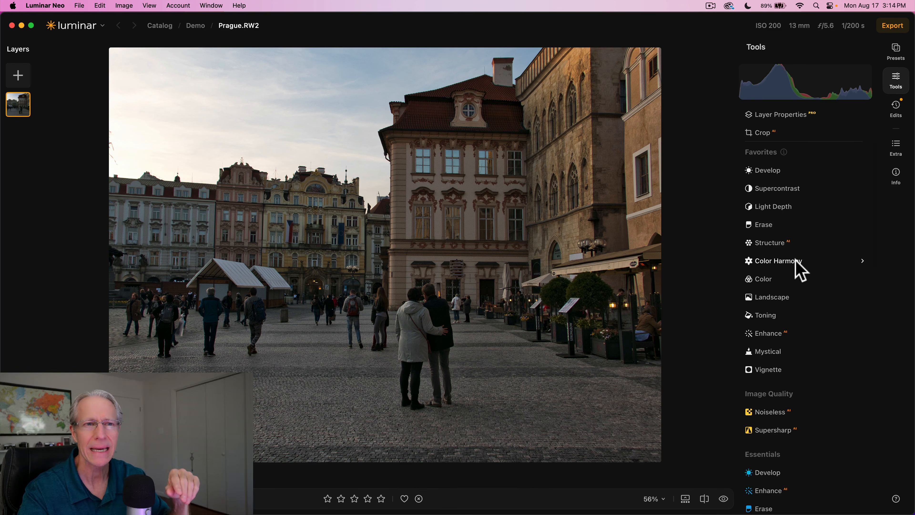
- In Color Harmony, set Brilliance to 7 and Warmth to 6, and set Split Color Warmth to Warm 7 and Cool -11
{"action": "left_click", "coordinate": [797, 262]}
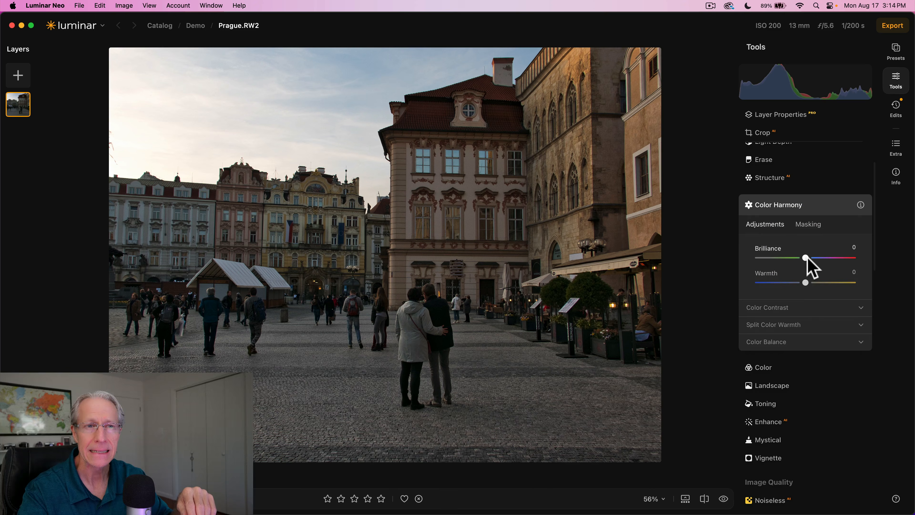
{"action": "left_click_drag", "start_coordinate": [806, 258], "coordinate": [813, 287]}
{"action": "left_click", "coordinate": [796, 326]}
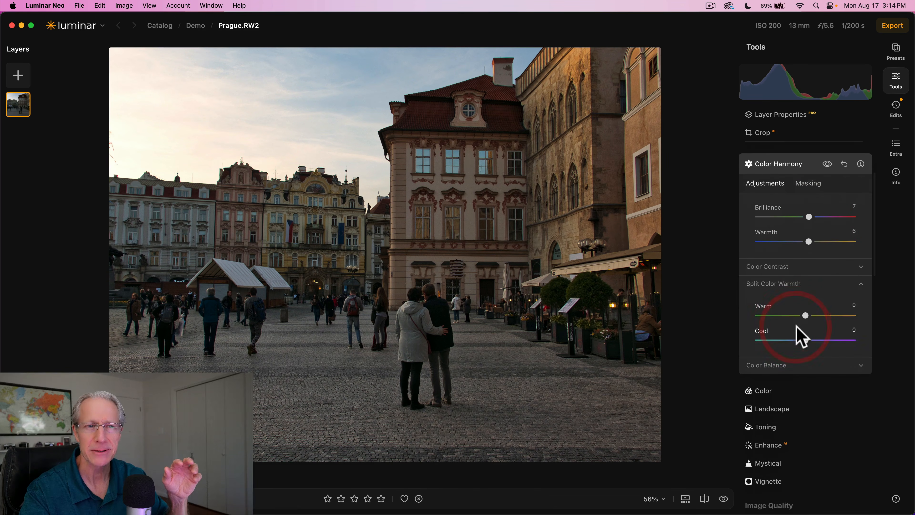
{"action": "left_click_drag", "start_coordinate": [806, 316], "coordinate": [799, 341]}
- In Color Harmony's Color Balance, set Yellow-Blue to 6 for the Shadows and Cyan-Red to 2 for the Highlights
{"action": "left_click", "coordinate": [794, 365]}
{"action": "left_click_drag", "start_coordinate": [806, 413], "coordinate": [809, 413]}
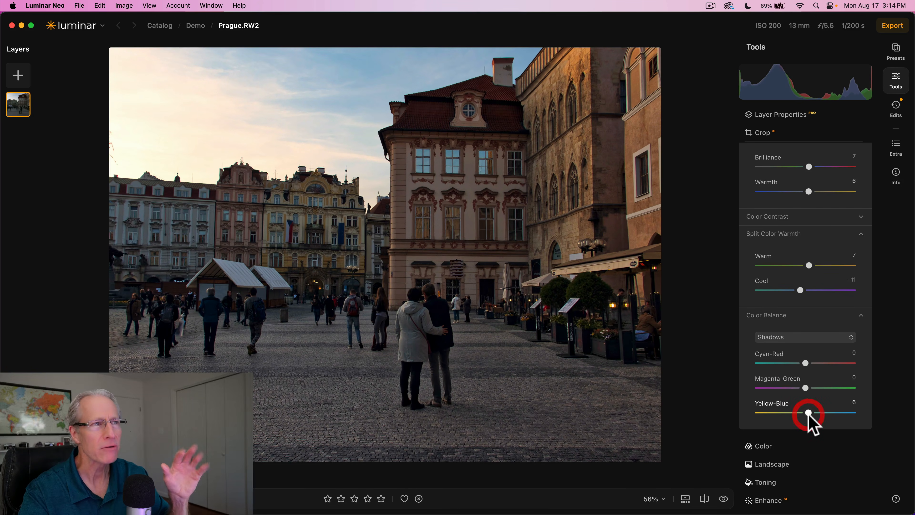
{"action": "left_click", "coordinate": [798, 332]}
{"action": "left_click", "coordinate": [803, 364]}
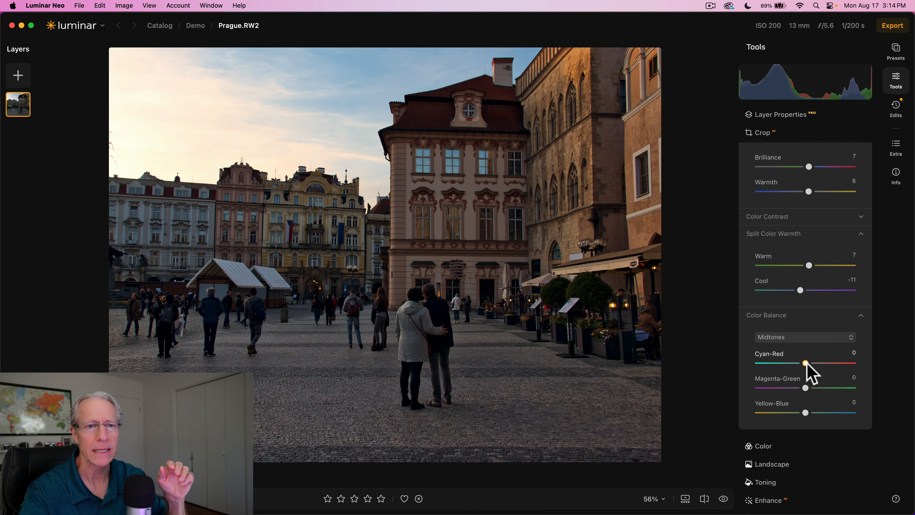
{"action": "left_click", "coordinate": [804, 337]}
{"action": "left_click", "coordinate": [793, 373]}
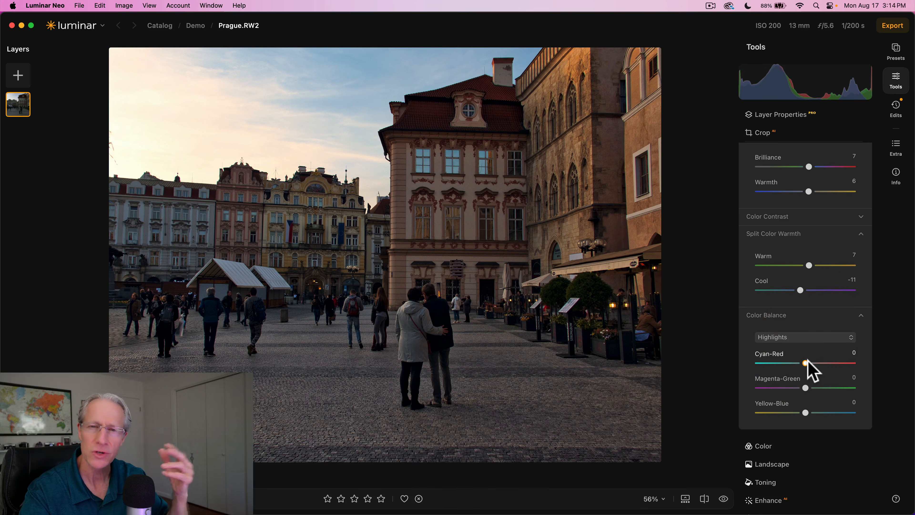
{"action": "left_click_drag", "start_coordinate": [810, 361], "coordinate": [809, 361]}
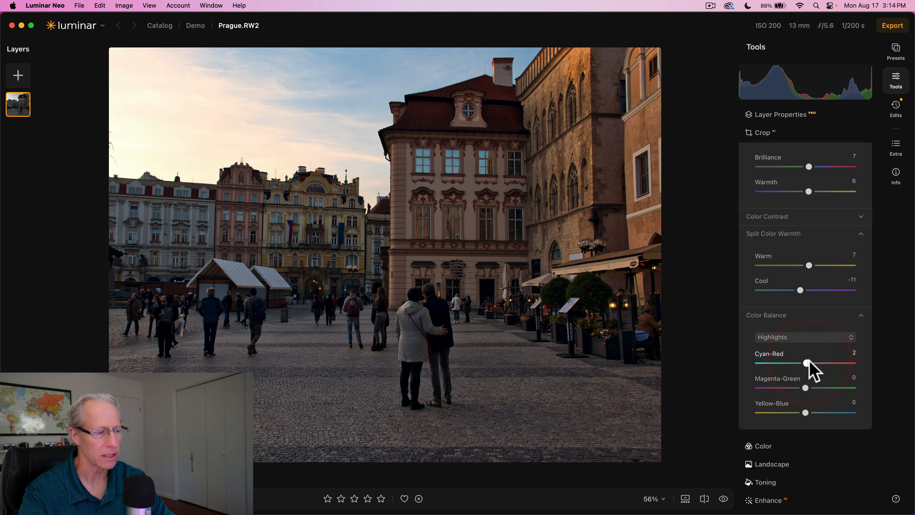
- Add warm light with the Landscape tool by setting Golden Hour to 21
{"action": "scroll", "coordinate": [811, 355], "scroll_direction": "down", "scroll_amount": 3}
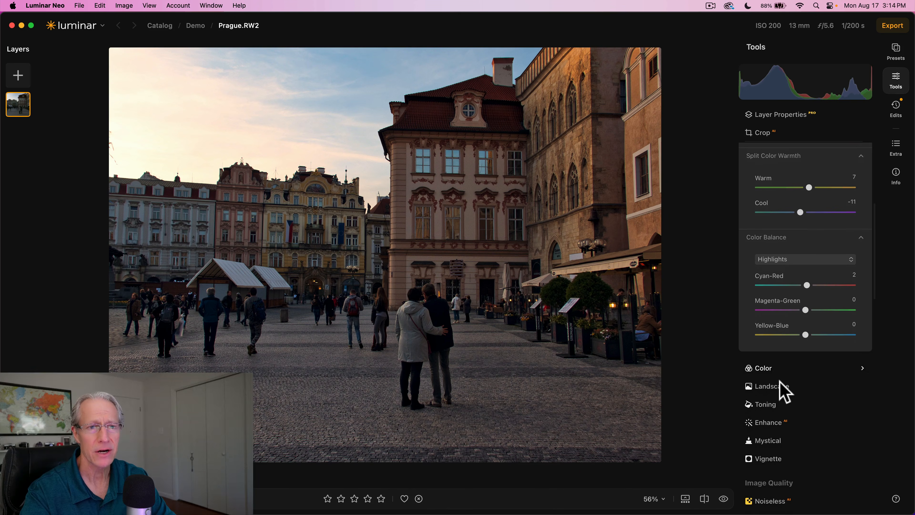
{"action": "left_click", "coordinate": [778, 387]}
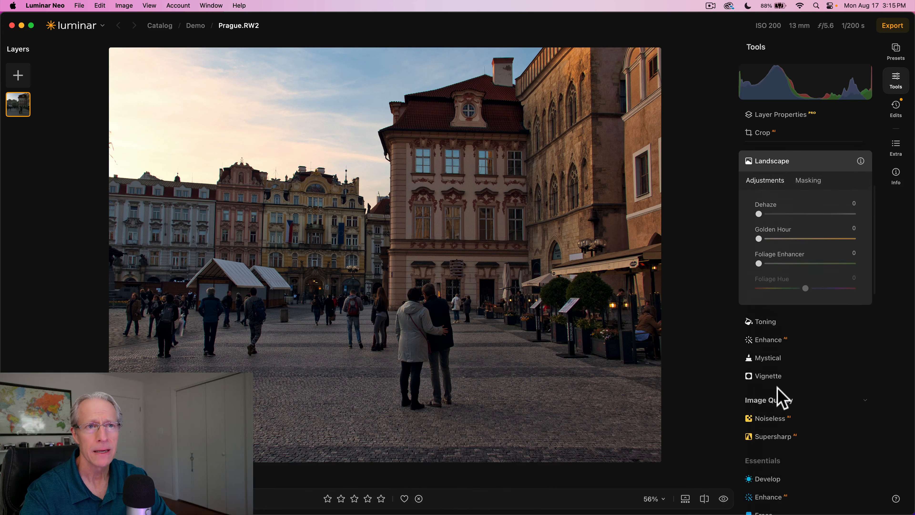
{"action": "left_click_drag", "start_coordinate": [771, 277], "coordinate": [779, 277]}
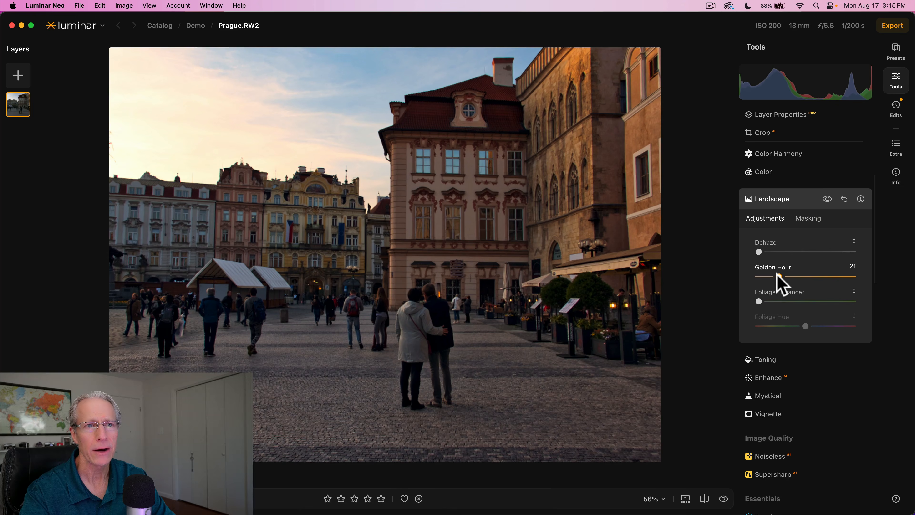
{"action": "left_click", "coordinate": [779, 277]}
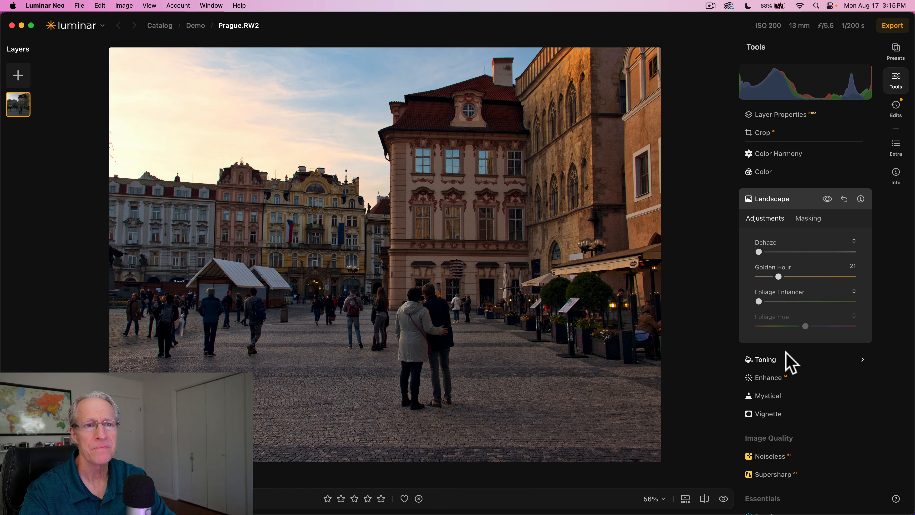
- Add a radial gradient mask to the Enhance tool, centered on the embracing couple, and enlarge its outer circle for a softer falloff
{"action": "left_click", "coordinate": [771, 377]}
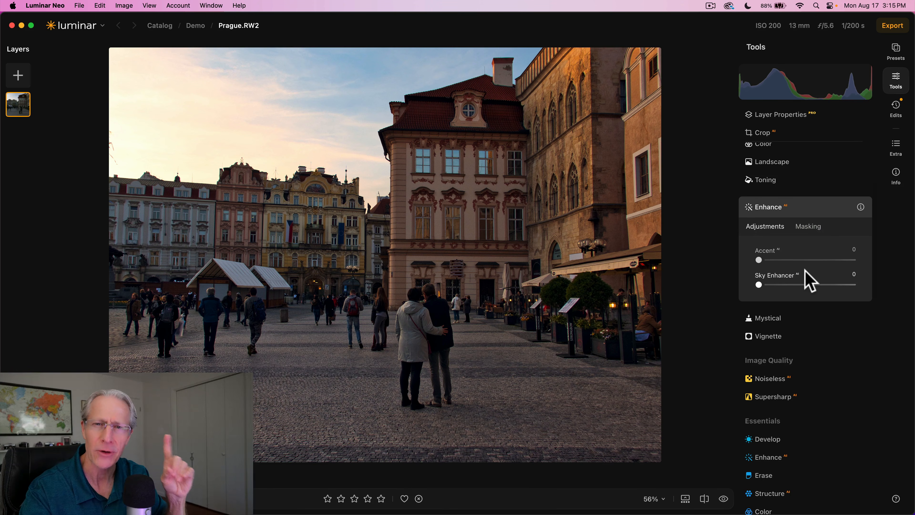
{"action": "left_click", "coordinate": [809, 227]}
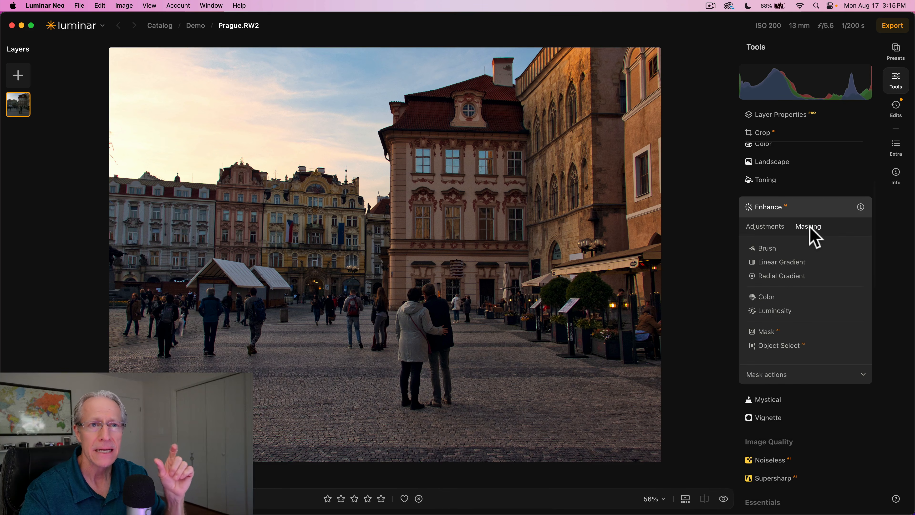
{"action": "left_click", "coordinate": [783, 277]}
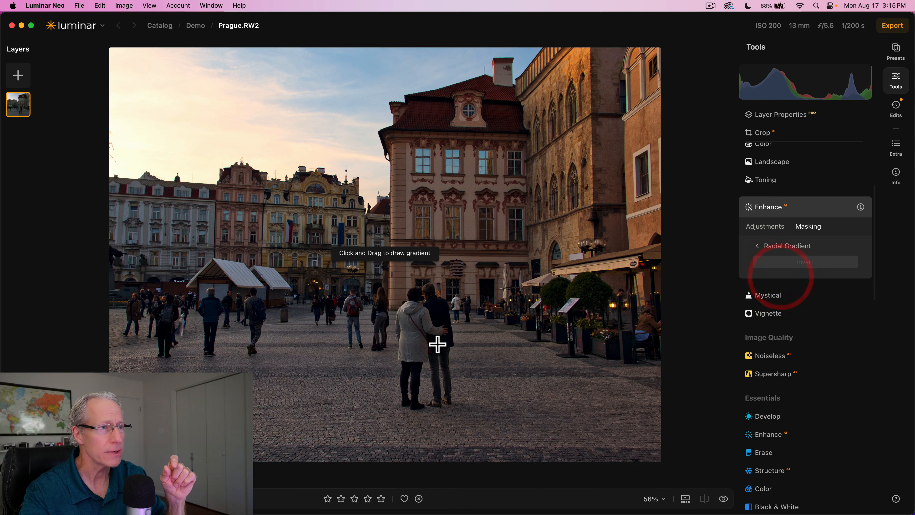
{"action": "left_click_drag", "start_coordinate": [432, 365], "coordinate": [433, 380]}
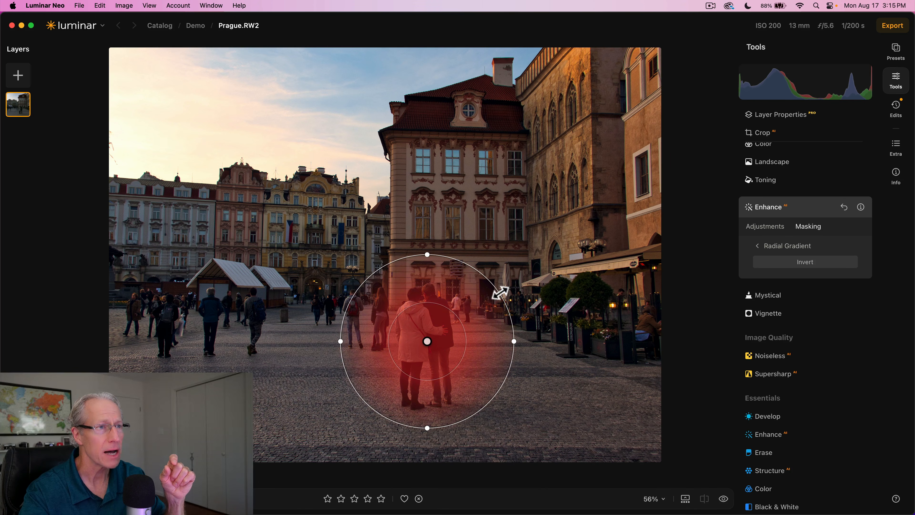
{"action": "left_click_drag", "start_coordinate": [501, 292], "coordinate": [516, 290]}
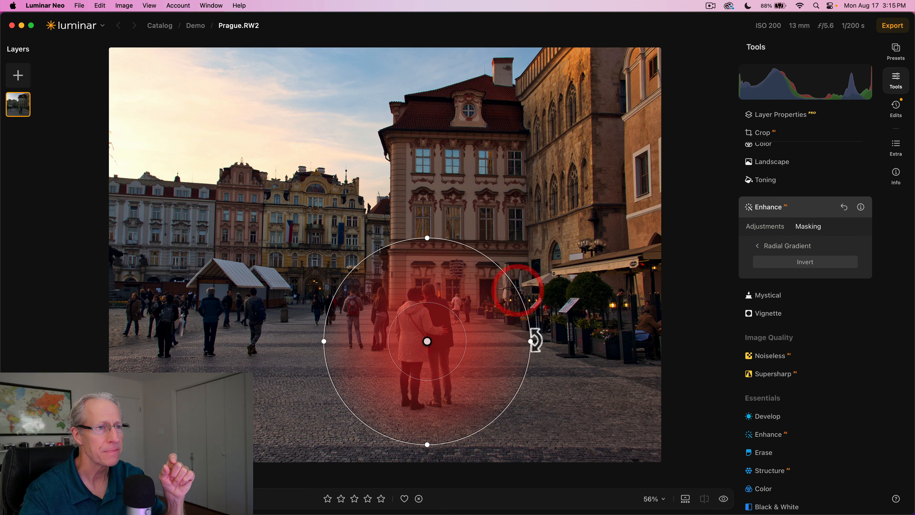
- Narrow the Enhance radial mask into an upright ellipse around the embracing couple and set Accent to 32
{"action": "left_click_drag", "start_coordinate": [531, 341], "coordinate": [504, 342]}
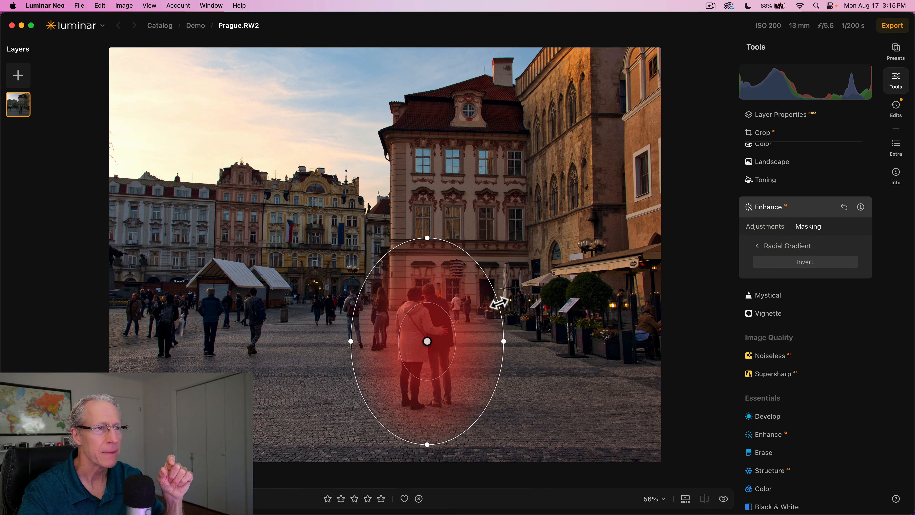
{"action": "left_click_drag", "start_coordinate": [499, 304], "coordinate": [504, 304]}
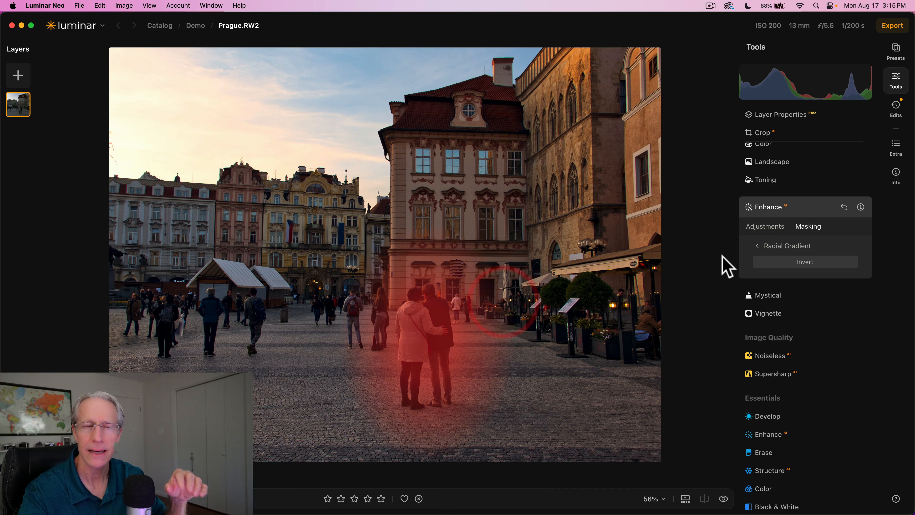
{"action": "left_click", "coordinate": [765, 226]}
{"action": "left_click", "coordinate": [782, 260]}
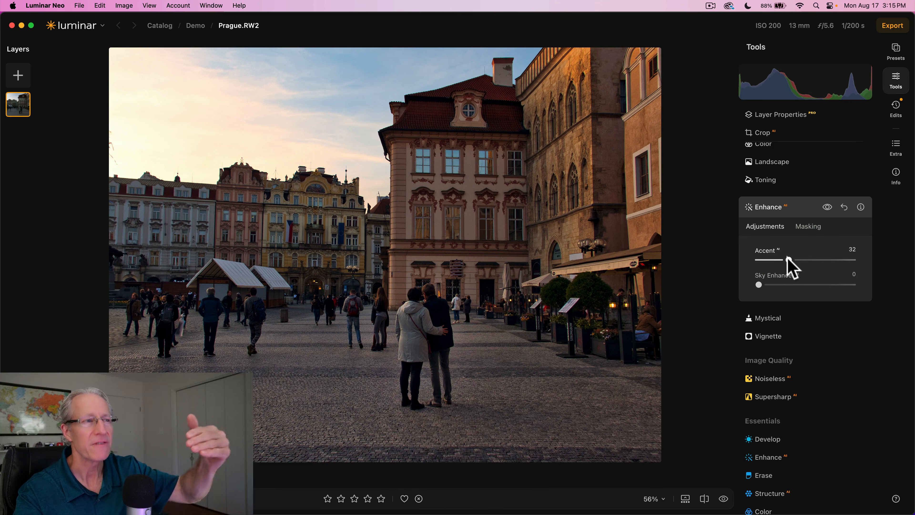
{"action": "left_click", "coordinate": [793, 211]}
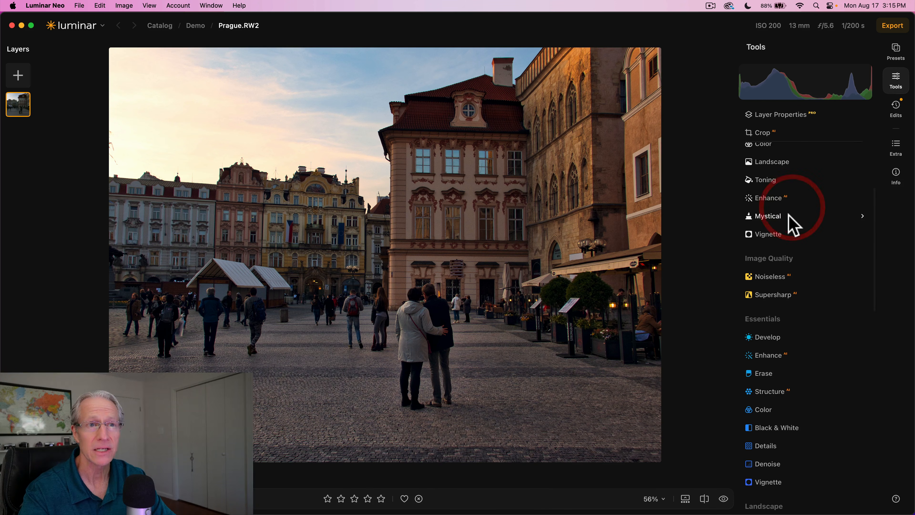
- Add a vignette with Amount -24, Size 35, Roundness 27, Feather 100 and Inner Light 34
{"action": "left_click", "coordinate": [776, 241]}
{"action": "left_click_drag", "start_coordinate": [806, 293], "coordinate": [792, 316]}
{"action": "left_click", "coordinate": [785, 343]}
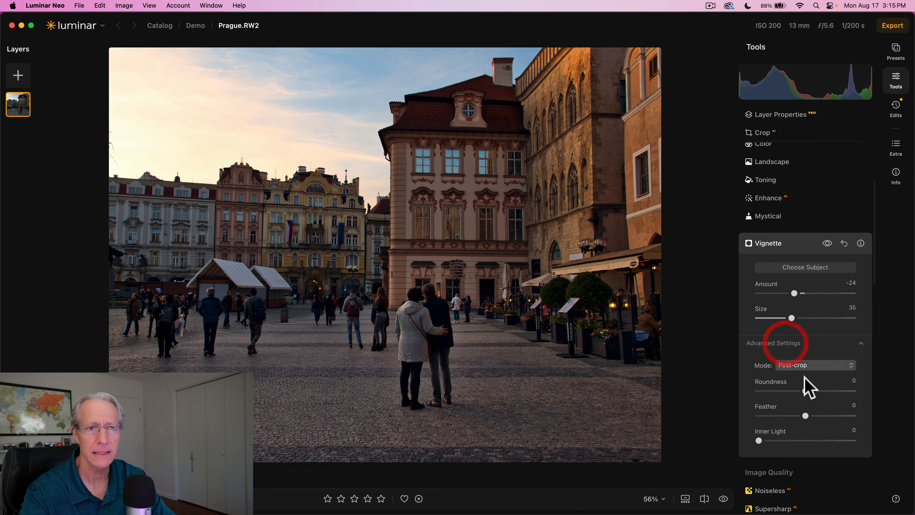
{"action": "left_click", "coordinate": [819, 391]}
{"action": "left_click_drag", "start_coordinate": [838, 416], "coordinate": [869, 411]}
{"action": "left_click_drag", "start_coordinate": [774, 440], "coordinate": [790, 440]}
- Choose the embracing couple as the vignette's subject so the effect is centered on them
{"action": "left_click", "coordinate": [799, 268]}
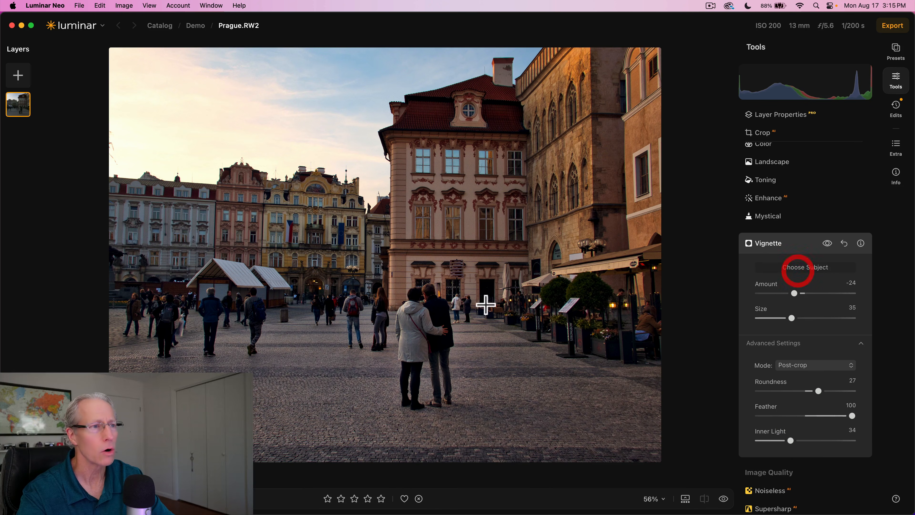
{"action": "left_click", "coordinate": [421, 312]}
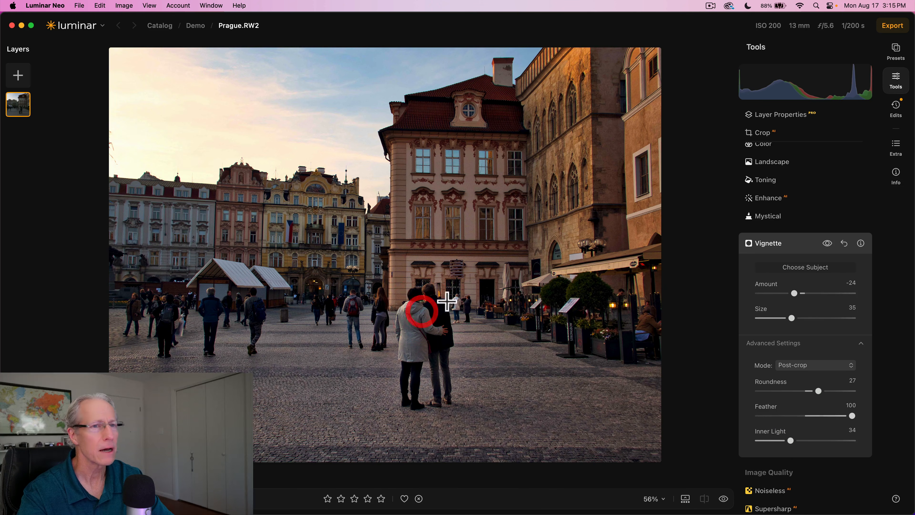
{"action": "left_click", "coordinate": [777, 243]}
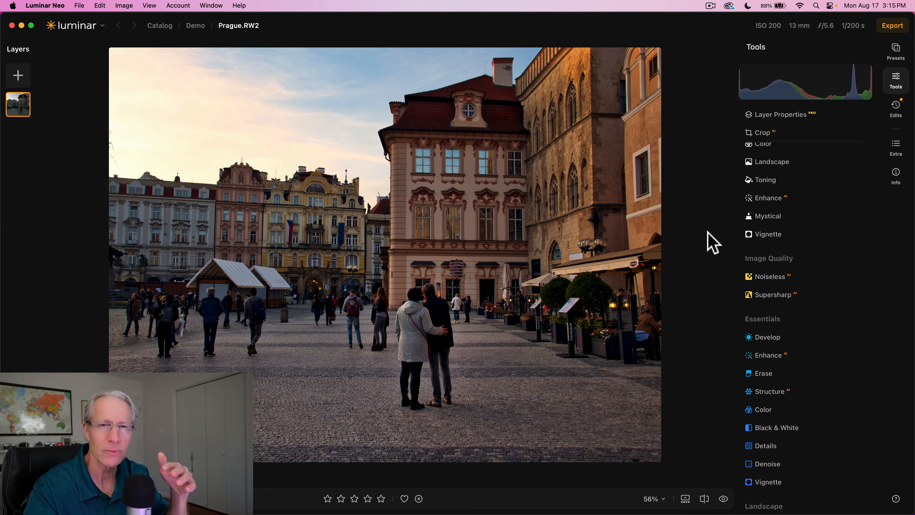
- Compare the edited Prague photo with its unedited original
{"action": "key", "text": "backslash"}
{"action": "key", "text": "backslash"}
{"action": "key", "text": "backslash"}
{"action": "key", "text": "backslash"}
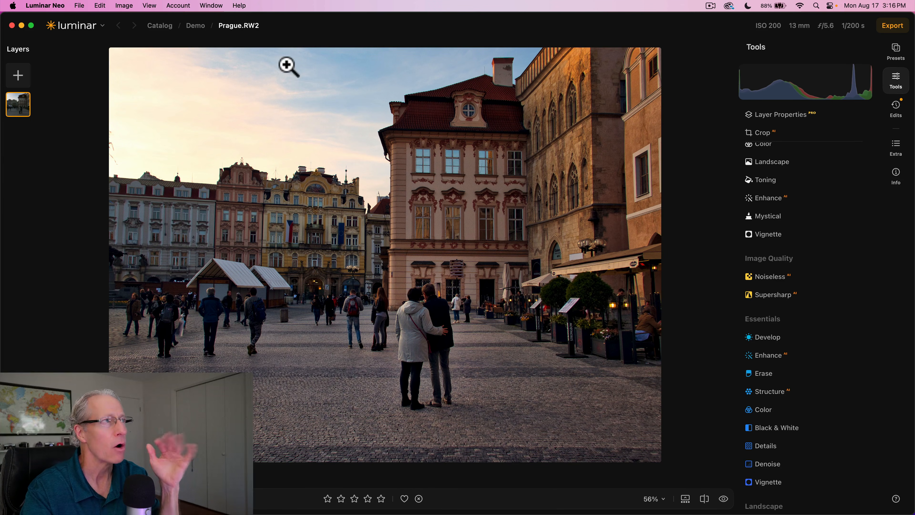
- Open the Anguilla RAW photo from the Demo folder for editing
{"action": "left_click", "coordinate": [198, 26]}
{"action": "left_click", "coordinate": [243, 140]}
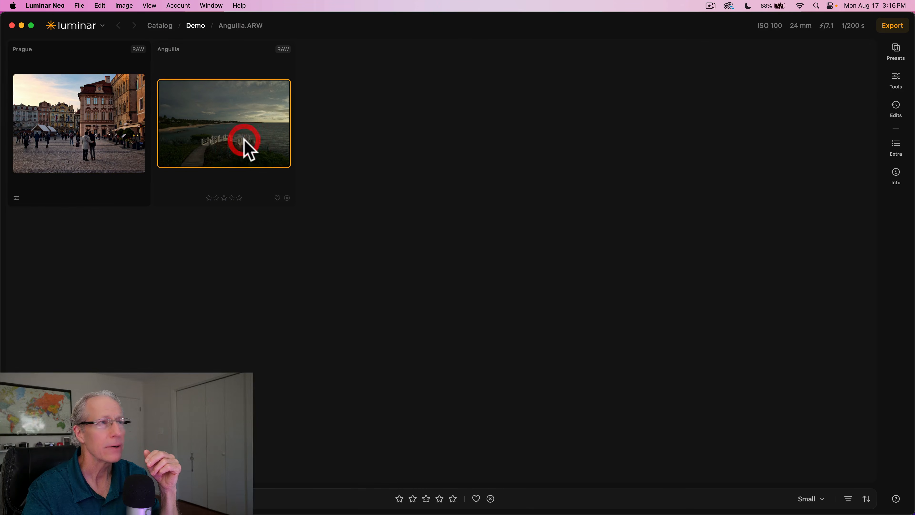
{"action": "left_click", "coordinate": [897, 79]}
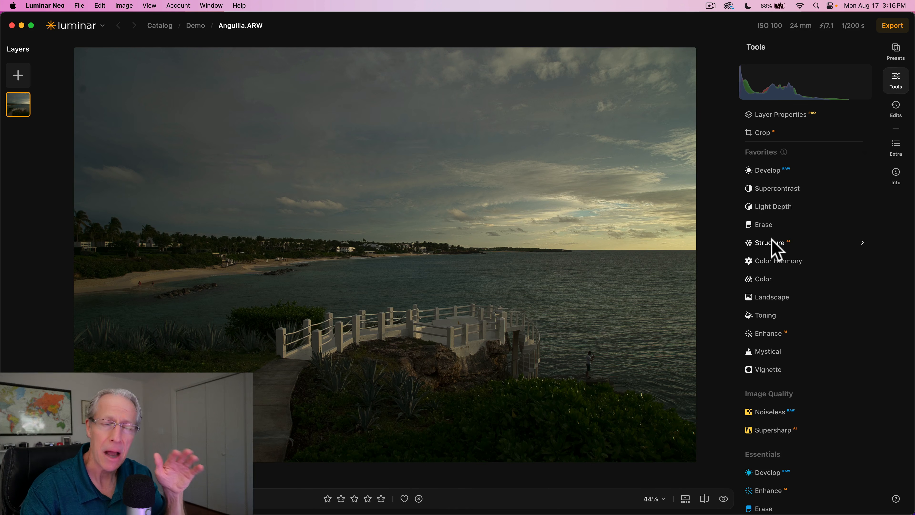
- In Develop, set Exposure to 0.44, Smart Contrast to 12, Highlights to -18, Shadows to 33 and Temperature to 4752
{"action": "left_click", "coordinate": [768, 171]}
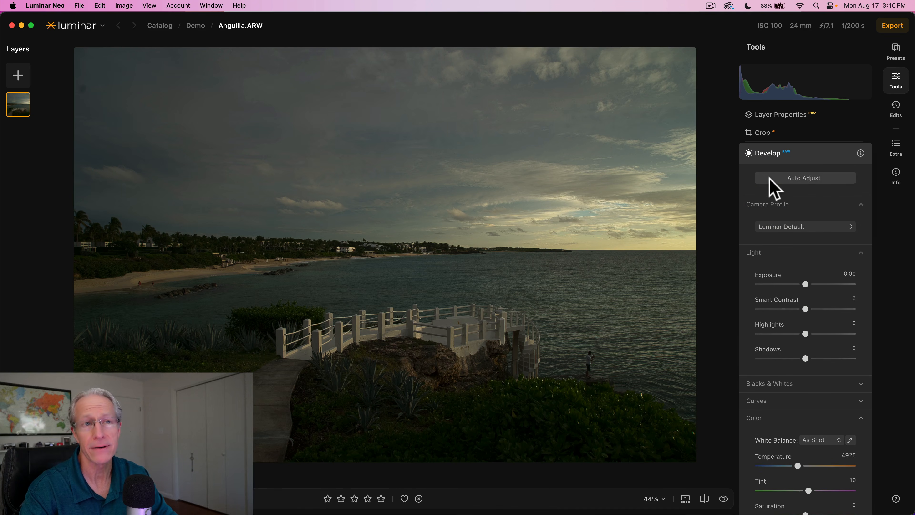
{"action": "left_click_drag", "start_coordinate": [805, 283], "coordinate": [820, 359]}
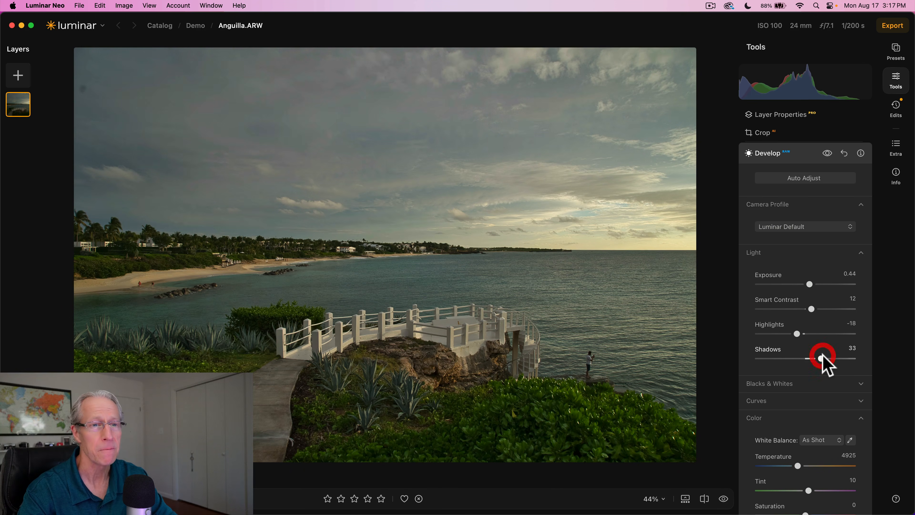
{"action": "scroll", "coordinate": [823, 358], "scroll_direction": "down", "scroll_amount": 3}
{"action": "left_click_drag", "start_coordinate": [797, 402], "coordinate": [796, 402]}
{"action": "scroll", "coordinate": [799, 407], "scroll_direction": "down", "scroll_amount": 6}
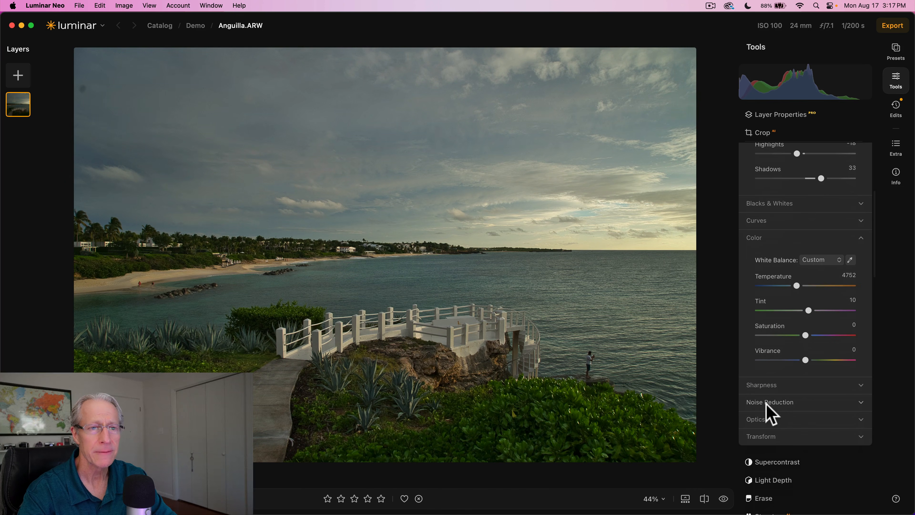
- In Develop, set Sharpen to 16 and enable Auto Distortion Corrections
{"action": "left_click", "coordinate": [765, 384]}
{"action": "left_click", "coordinate": [773, 416]}
{"action": "scroll", "coordinate": [773, 420], "scroll_direction": "down", "scroll_amount": 2}
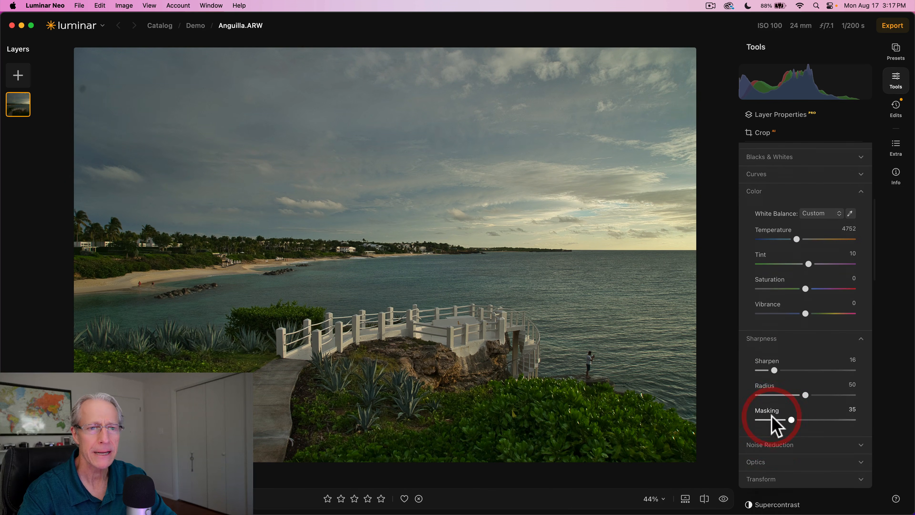
{"action": "left_click", "coordinate": [764, 455]}
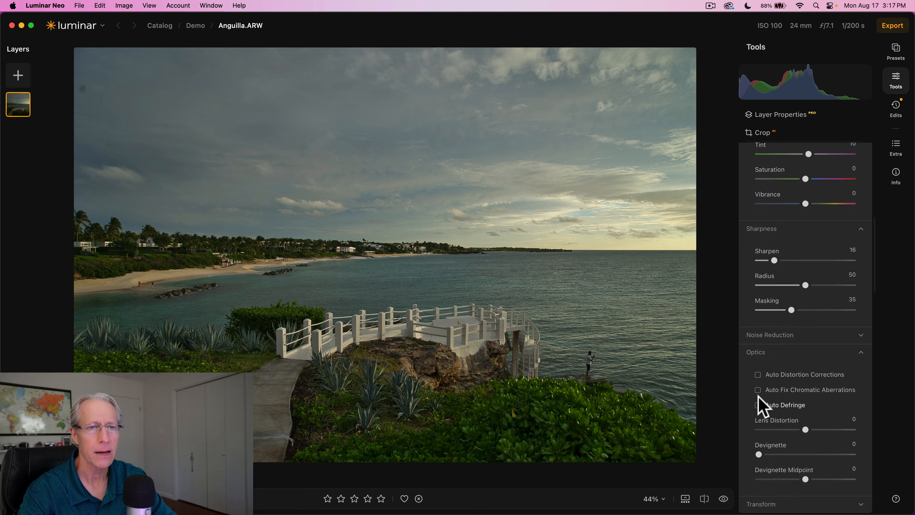
{"action": "left_click", "coordinate": [758, 375]}
{"action": "scroll", "coordinate": [775, 303], "scroll_direction": "up", "scroll_amount": 10}
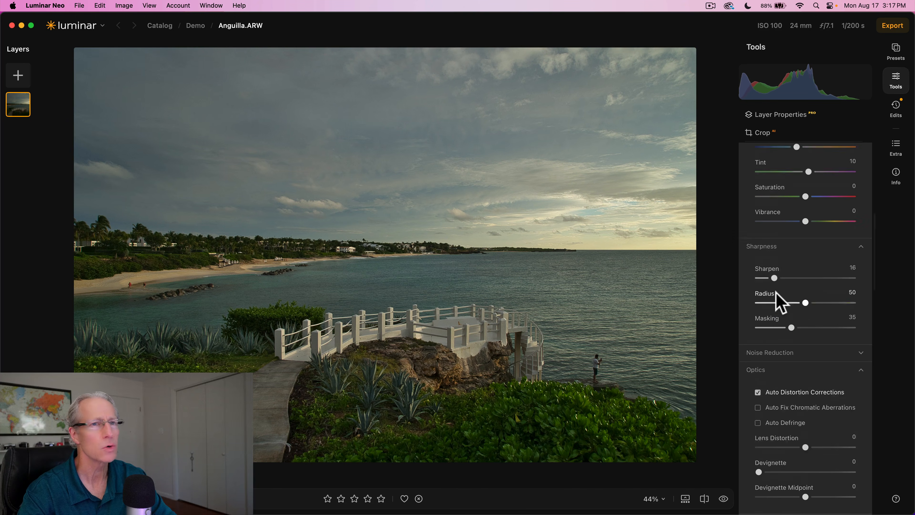
{"action": "left_click", "coordinate": [795, 179]}
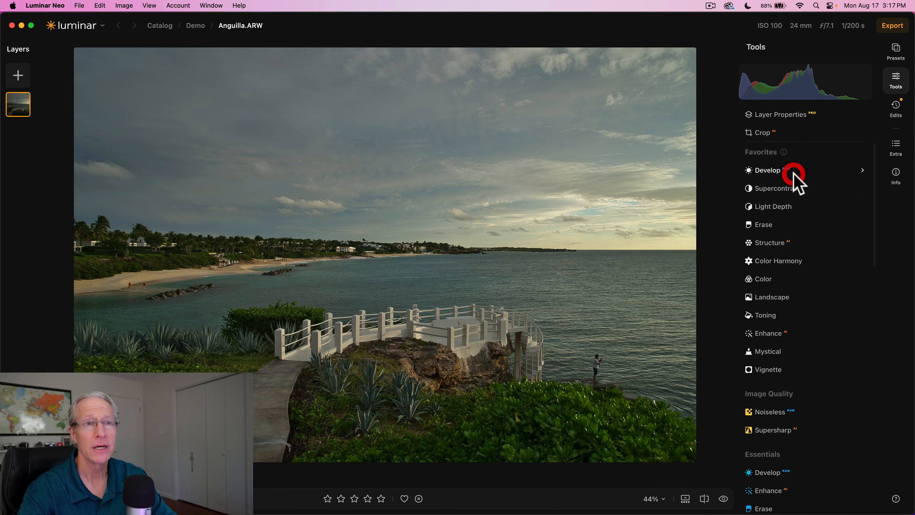
- In Supercontrast, set Highlights Contrast to 25, Midtones Contrast to 26 and Shadows Contrast to 26
{"action": "left_click", "coordinate": [785, 189]}
{"action": "left_click", "coordinate": [783, 250]}
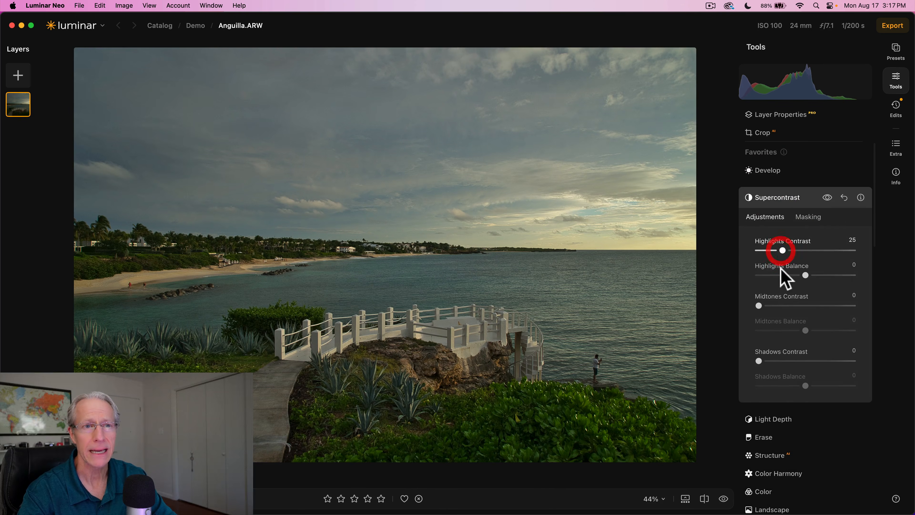
{"action": "left_click", "coordinate": [784, 305]}
{"action": "left_click", "coordinate": [784, 361]}
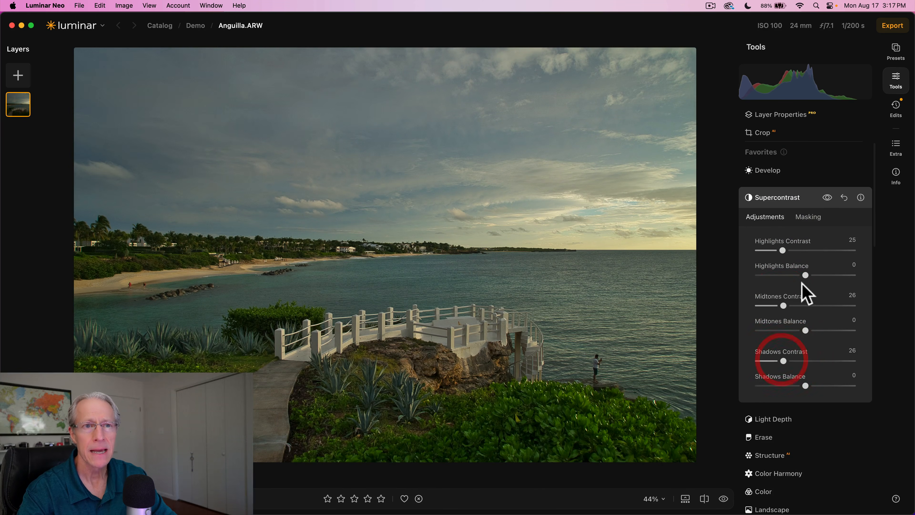
- In Supercontrast, set Highlights Balance to -22, Midtones Balance to -40 and Shadows Balance to 6
{"action": "left_click_drag", "start_coordinate": [803, 275], "coordinate": [796, 275]}
{"action": "left_click", "coordinate": [795, 275]}
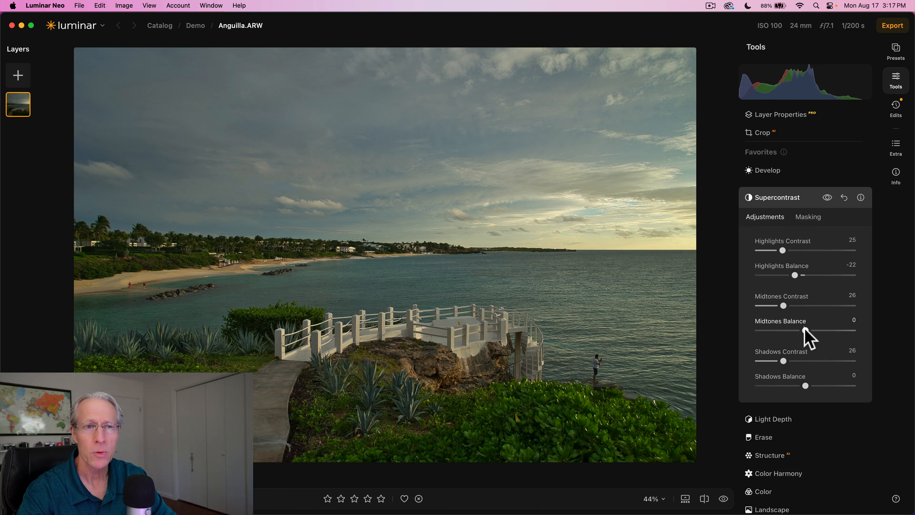
{"action": "left_click_drag", "start_coordinate": [805, 330], "coordinate": [788, 330]}
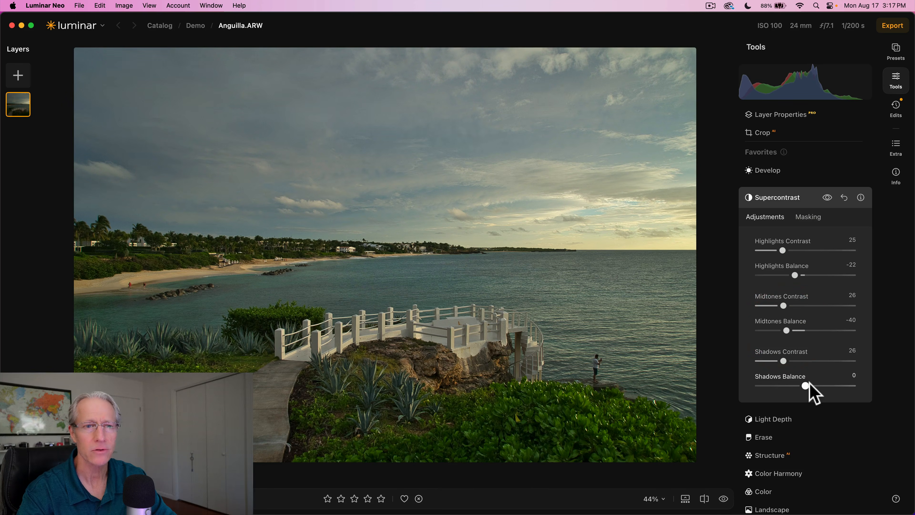
{"action": "left_click_drag", "start_coordinate": [809, 386], "coordinate": [811, 388]}
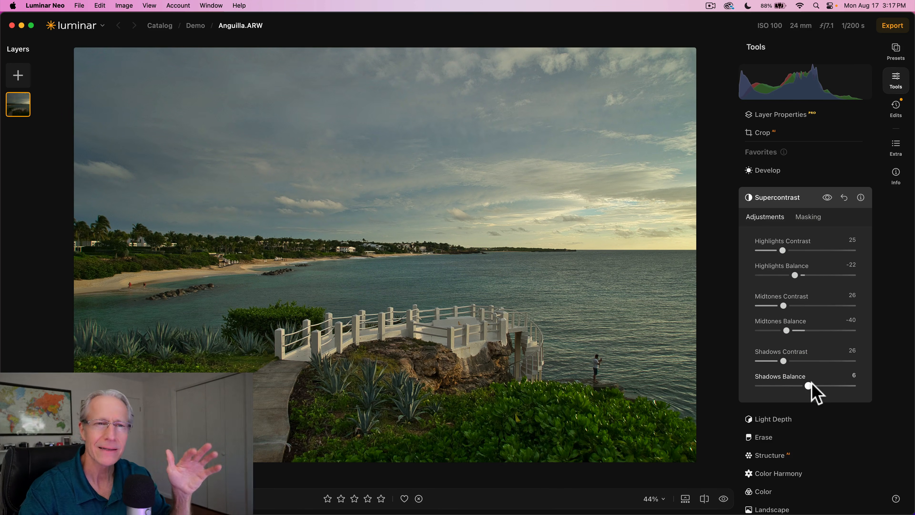
{"action": "left_click", "coordinate": [791, 199]}
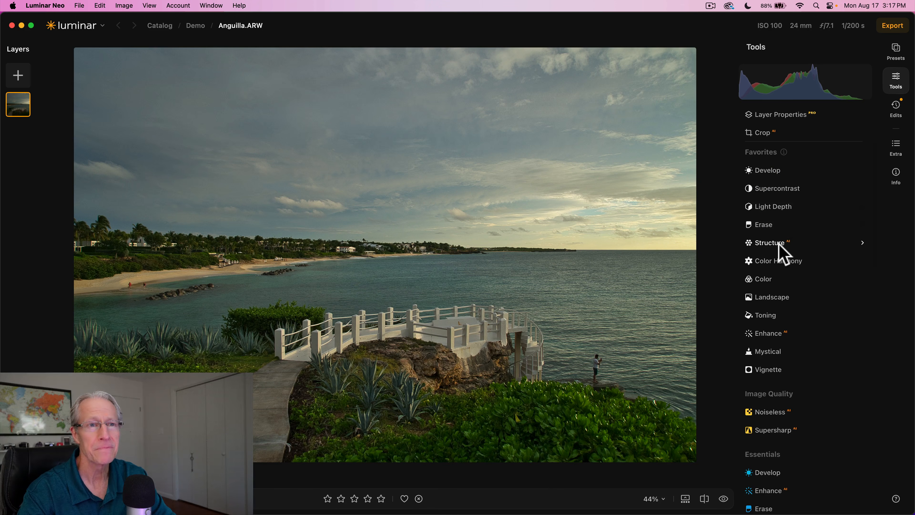
{"action": "left_click", "coordinate": [783, 253]}
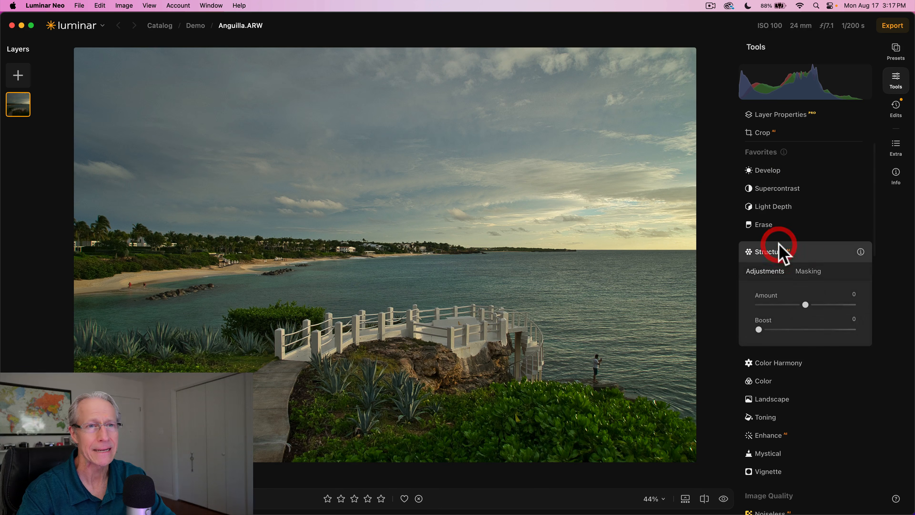
{"action": "left_click", "coordinate": [809, 273]}
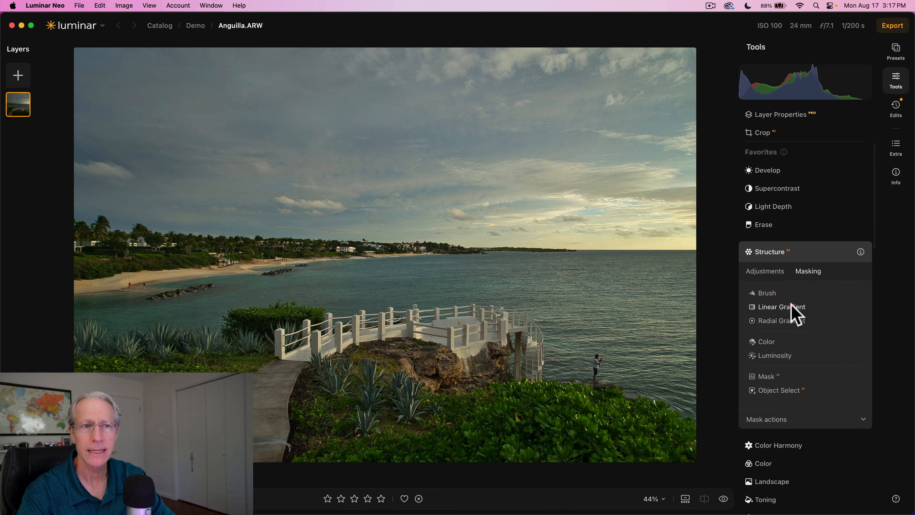
{"action": "left_click", "coordinate": [791, 306]}
{"action": "left_click_drag", "start_coordinate": [410, 433], "coordinate": [408, 317]}
{"action": "left_click_drag", "start_coordinate": [407, 377], "coordinate": [406, 386]}
{"action": "left_click", "coordinate": [772, 278]}
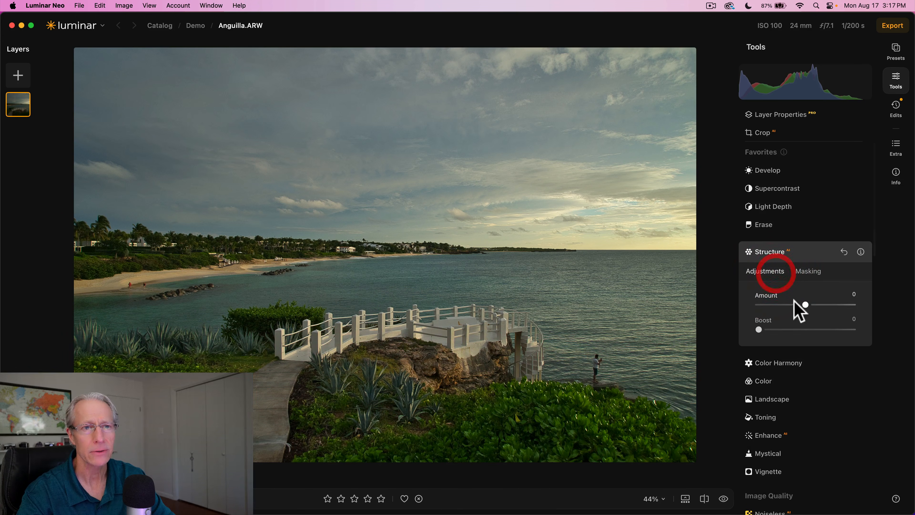
{"action": "left_click", "coordinate": [803, 251]}
- Mask the Structure tool to the sky with a linear gradient ending near the horizon and set Amount to -35
{"action": "left_click", "coordinate": [778, 248]}
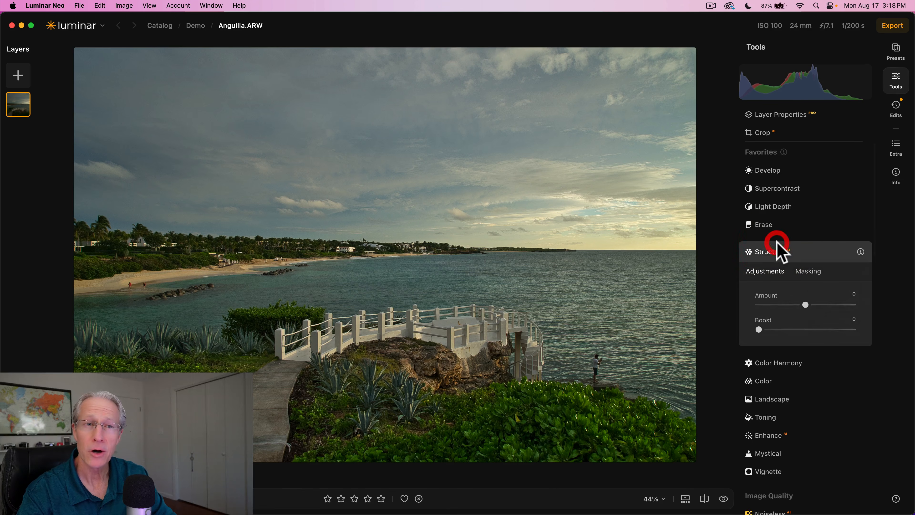
{"action": "left_click", "coordinate": [807, 272]}
{"action": "left_click", "coordinate": [782, 311]}
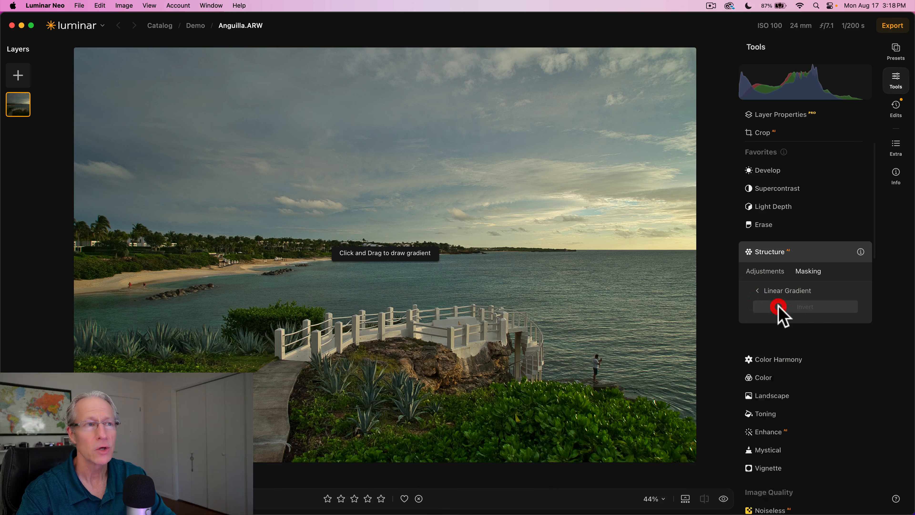
{"action": "left_click_drag", "start_coordinate": [429, 175], "coordinate": [420, 257]}
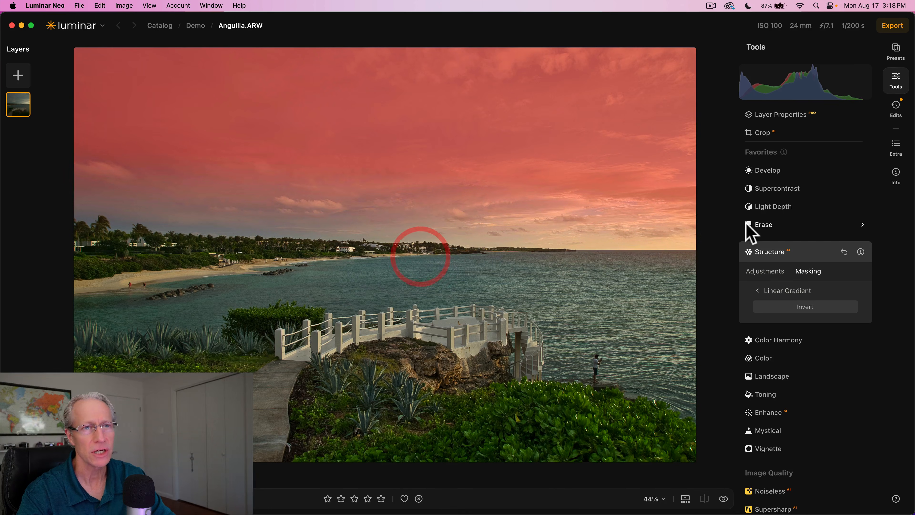
{"action": "left_click", "coordinate": [757, 276]}
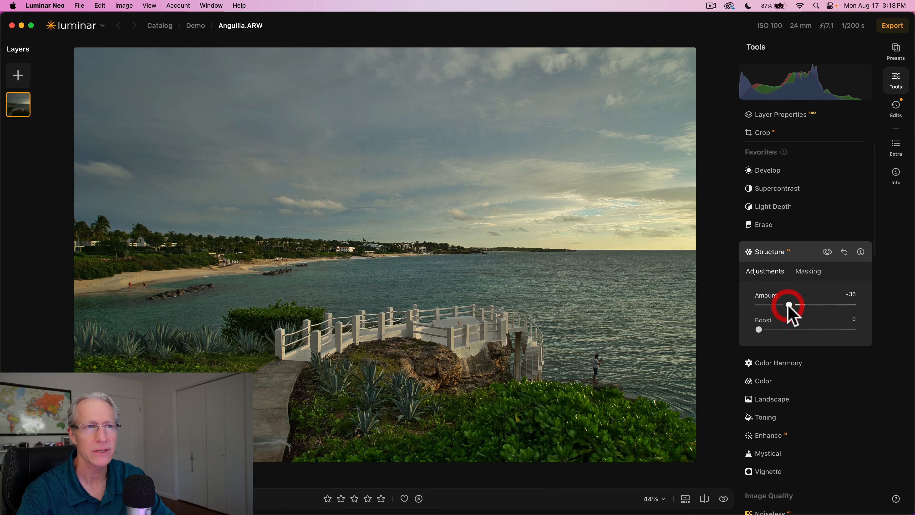
{"action": "left_click", "coordinate": [792, 253]}
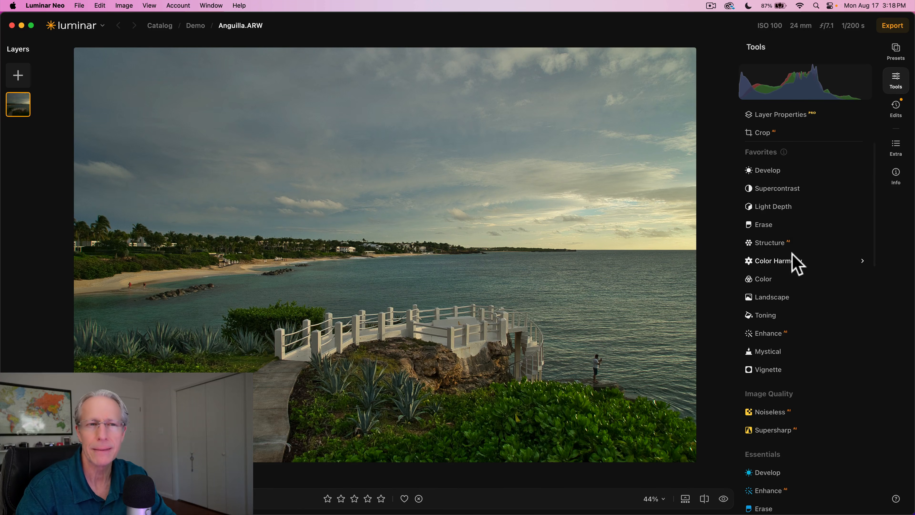
- Set Brilliance to 10 in Color Harmony for the Anguilla photo
{"action": "key", "text": "backslash"}
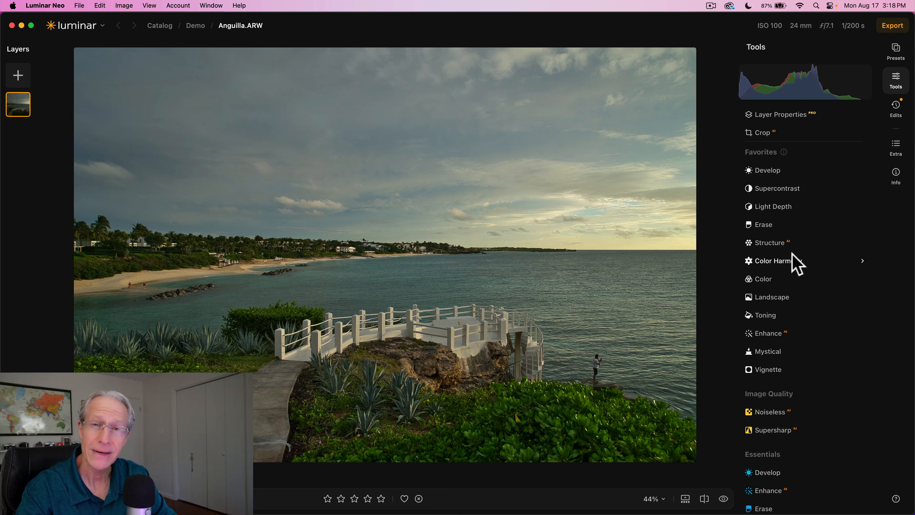
{"action": "left_click", "coordinate": [791, 261]}
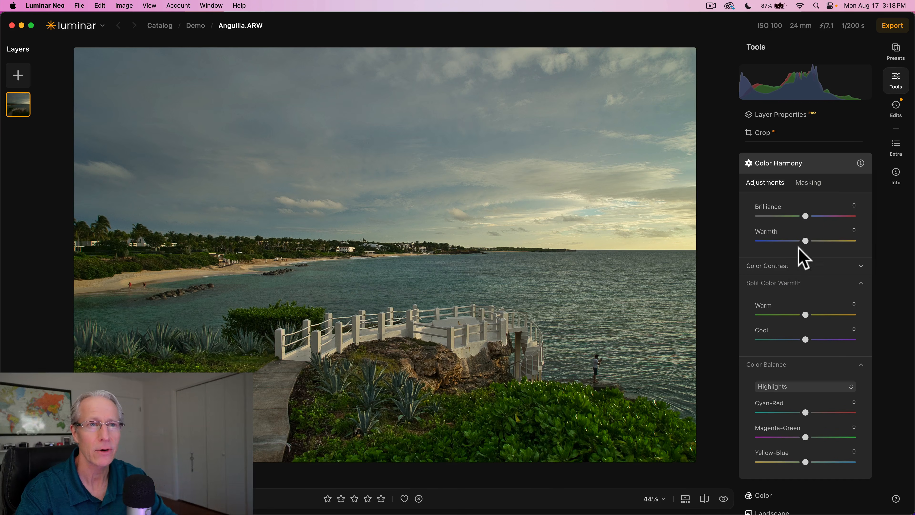
{"action": "left_click", "coordinate": [811, 216]}
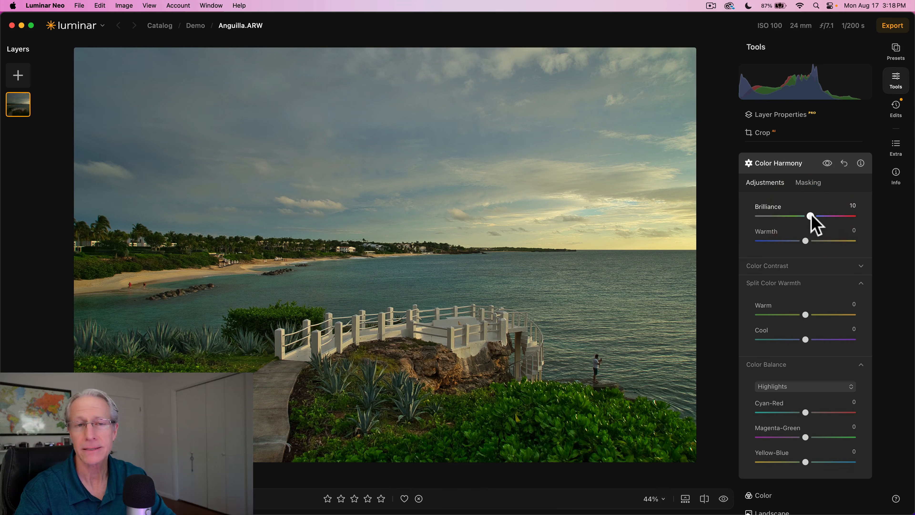
- In Color Harmony, set Warmth to 7 and, under Split Color Warmth, Warm to 3 and Cool to -8
{"action": "left_click", "coordinate": [810, 241]}
{"action": "left_click_drag", "start_coordinate": [805, 314], "coordinate": [802, 345]}
{"action": "left_click", "coordinate": [805, 340]}
- Set Cyan-Red to 12 for the Highlights in Color Balance and check the Midtones range
{"action": "scroll", "coordinate": [784, 431], "scroll_direction": "down", "scroll_amount": 2}
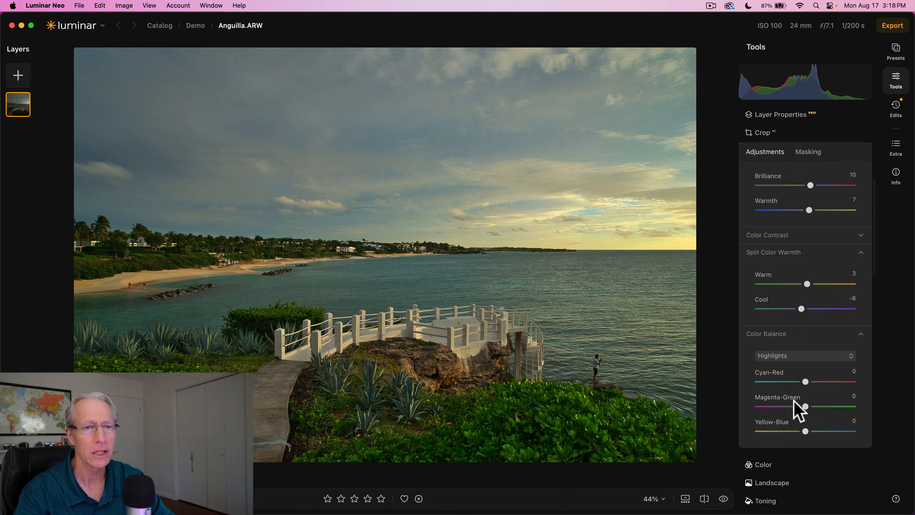
{"action": "left_click_drag", "start_coordinate": [807, 381], "coordinate": [812, 382]}
{"action": "left_click", "coordinate": [805, 356]}
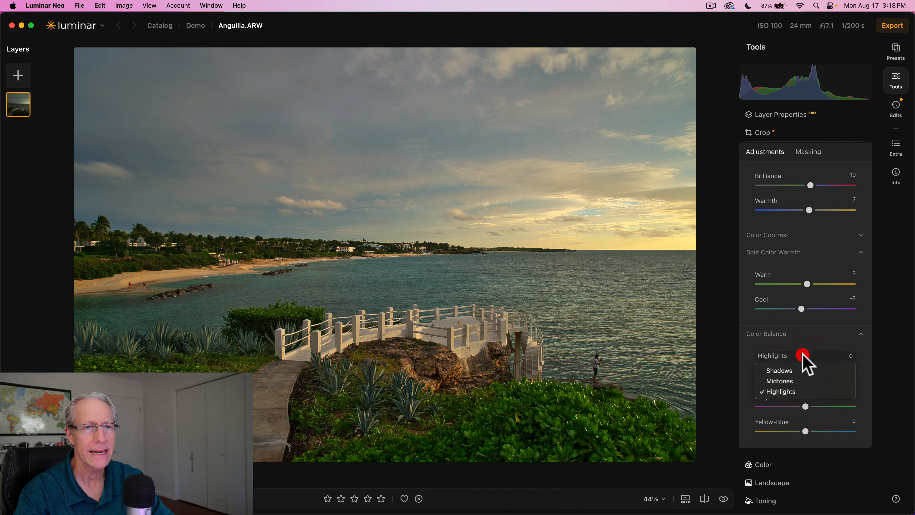
{"action": "left_click", "coordinate": [794, 382]}
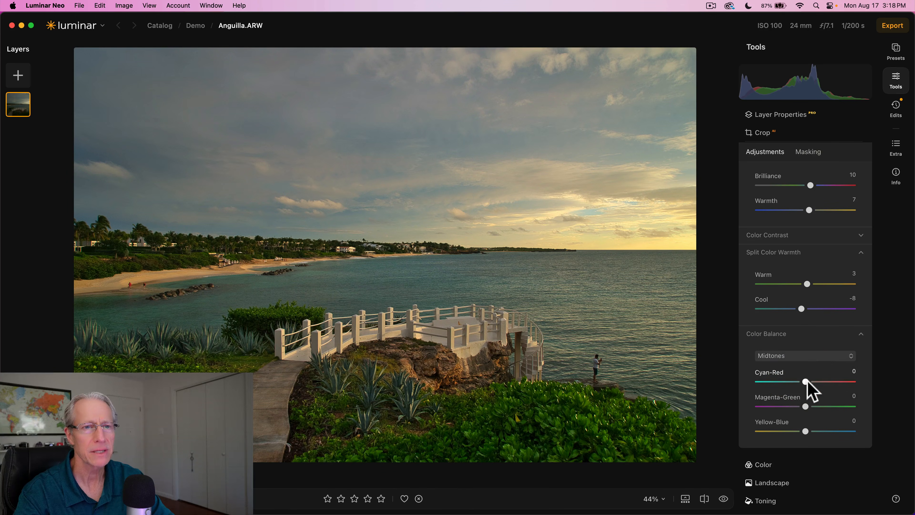
{"action": "left_click", "coordinate": [796, 356]}
{"action": "left_click", "coordinate": [791, 392]}
- Set Yellow-Blue to 12 for the Shadows in Color Balance
{"action": "left_click", "coordinate": [801, 356]}
{"action": "left_click", "coordinate": [794, 371]}
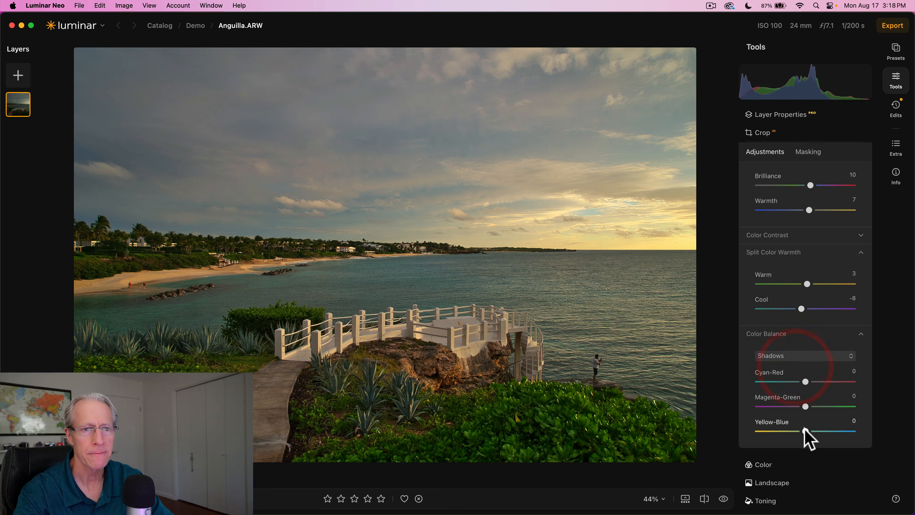
{"action": "left_click_drag", "start_coordinate": [805, 430], "coordinate": [807, 432]}
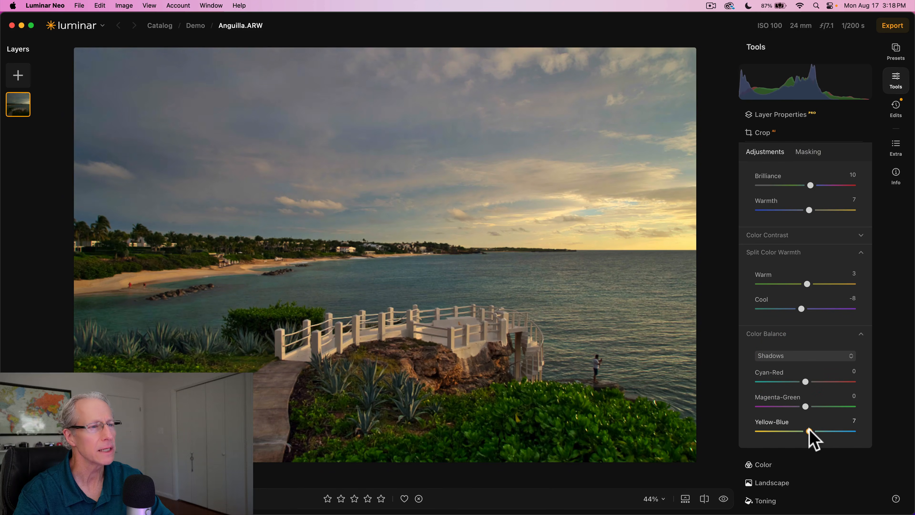
{"action": "left_click", "coordinate": [812, 431]}
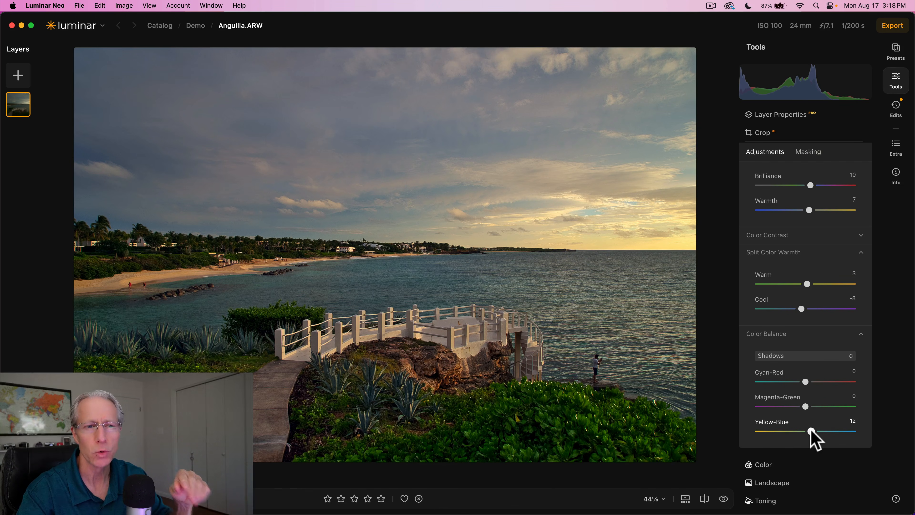
- Review the Color Balance values of the Midtones, Shadows and Highlights ranges, and close Color Harmony
{"action": "left_click", "coordinate": [802, 357]}
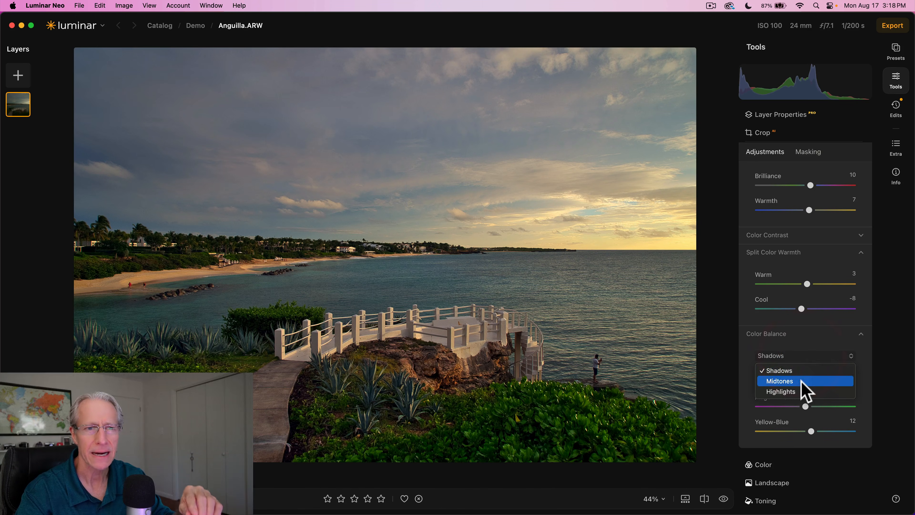
{"action": "left_click", "coordinate": [803, 379]}
{"action": "left_click", "coordinate": [796, 359]}
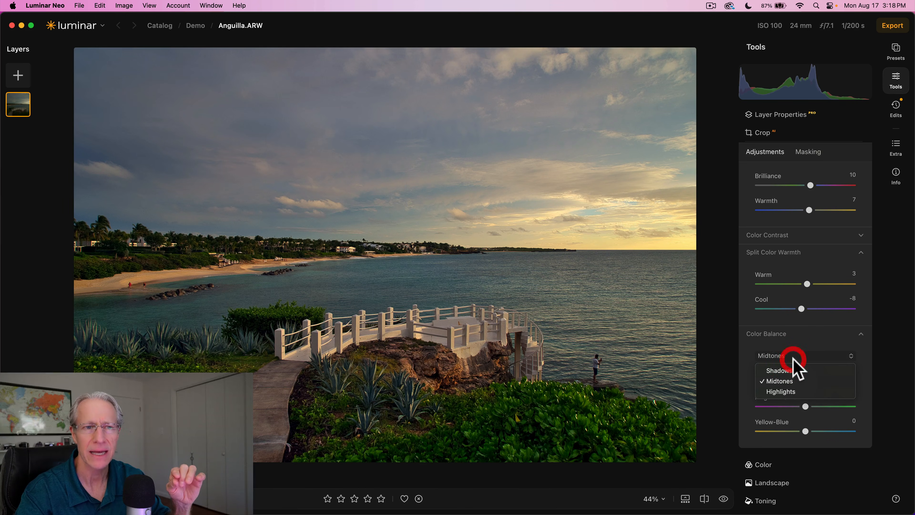
{"action": "left_click", "coordinate": [797, 371]}
{"action": "left_click", "coordinate": [794, 357]}
{"action": "left_click", "coordinate": [796, 394]}
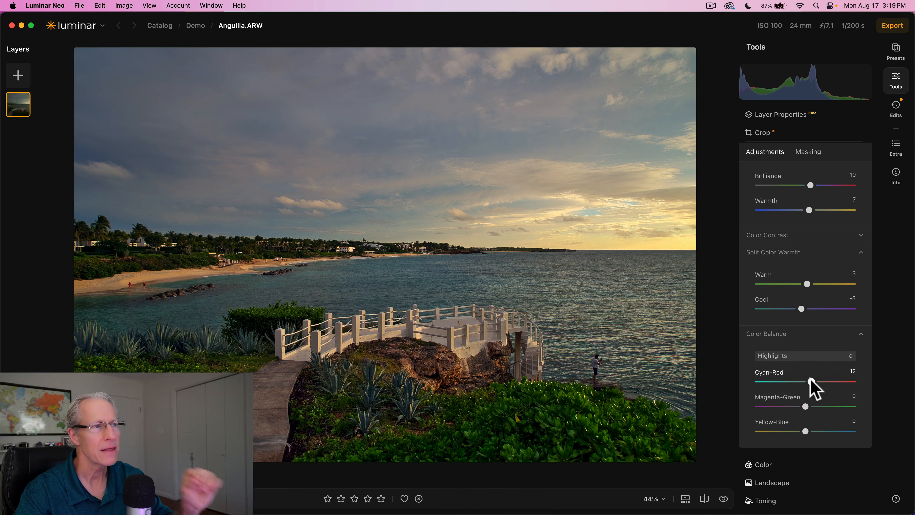
{"action": "scroll", "coordinate": [804, 299], "scroll_direction": "up", "scroll_amount": 3}
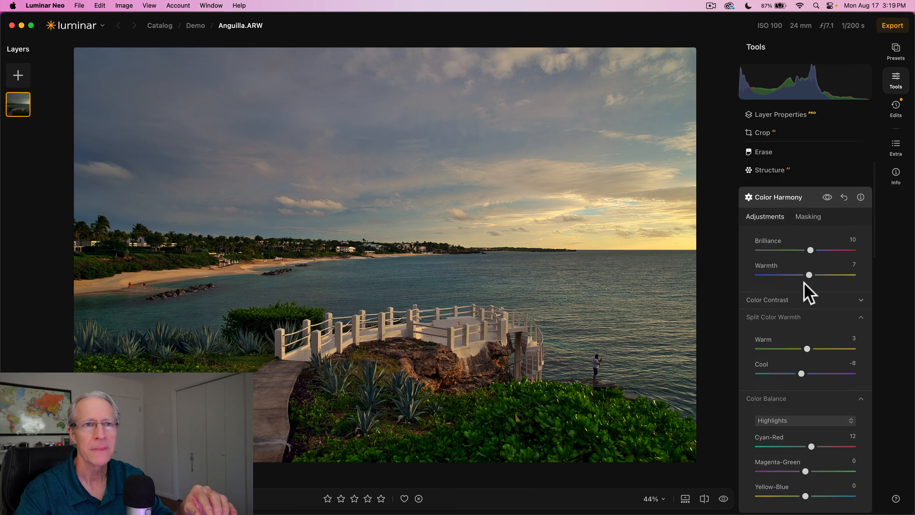
{"action": "left_click", "coordinate": [795, 200]}
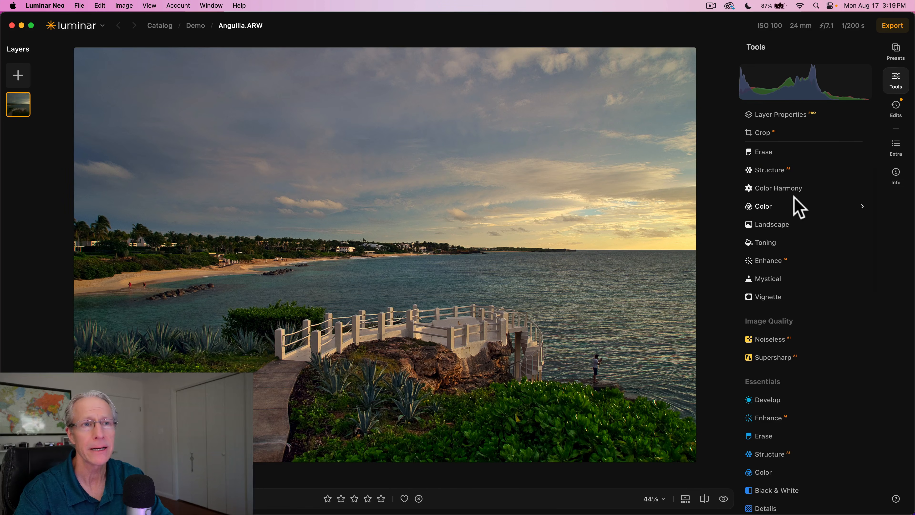
- In the Color tool's HSL settings, set the Green Saturation to -36 to mute the foliage
{"action": "left_click", "coordinate": [772, 207]}
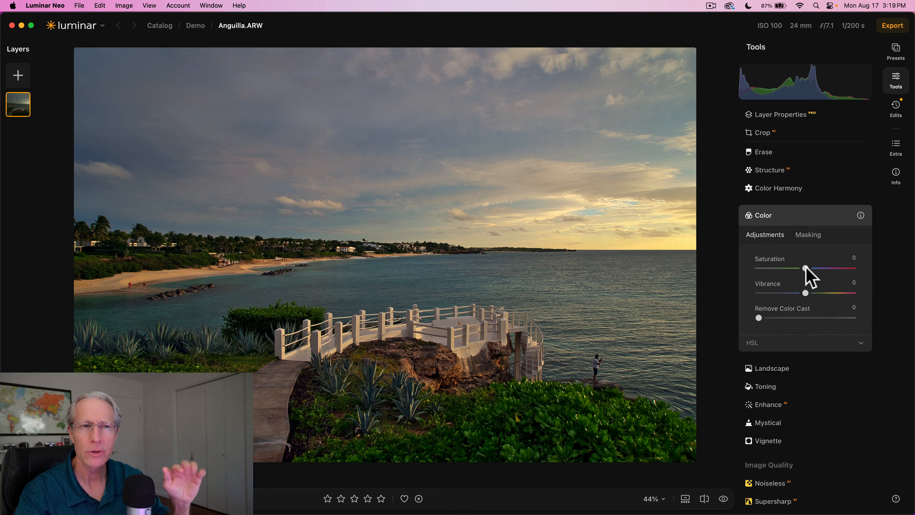
{"action": "left_click", "coordinate": [775, 344]}
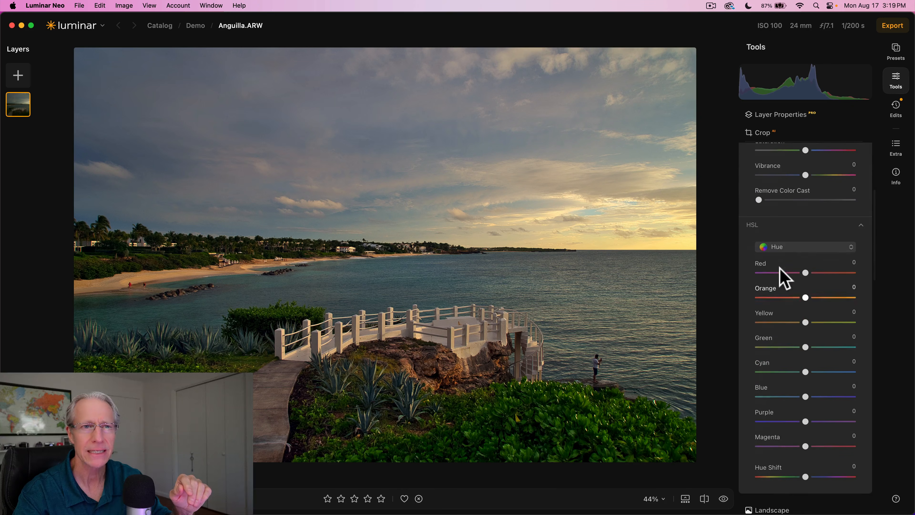
{"action": "left_click", "coordinate": [787, 248]}
{"action": "left_click", "coordinate": [785, 271]}
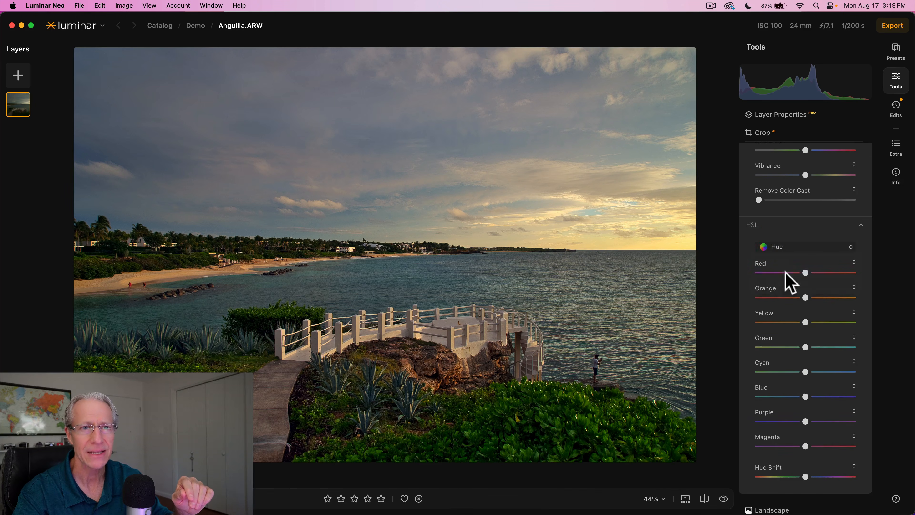
{"action": "left_click_drag", "start_coordinate": [805, 347], "coordinate": [787, 354]}
- Set the Green Luminance to -9 in the HSL settings and close the Color tool
{"action": "left_click", "coordinate": [815, 269]}
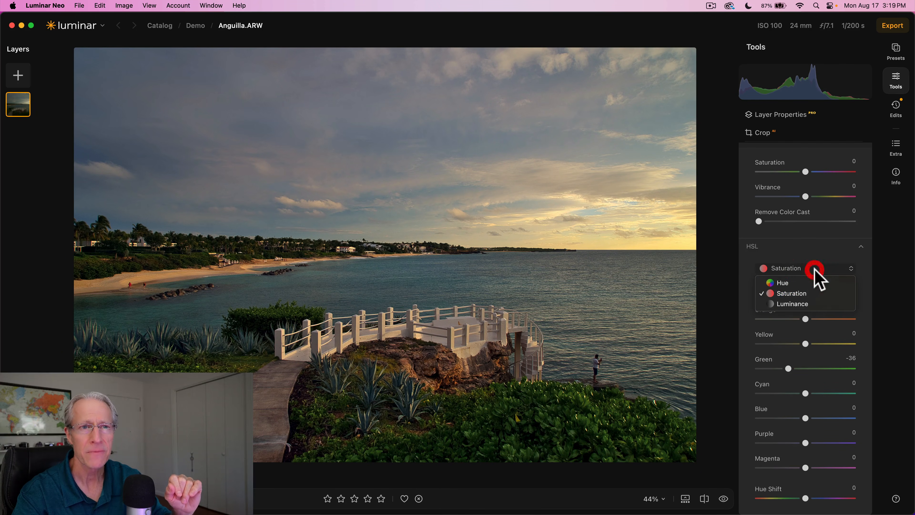
{"action": "left_click", "coordinate": [800, 303]}
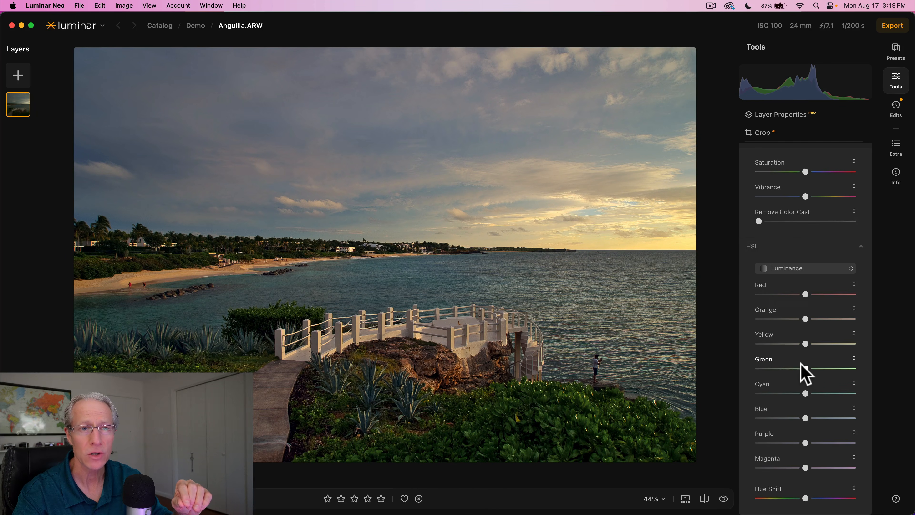
{"action": "left_click_drag", "start_coordinate": [806, 369], "coordinate": [801, 368]}
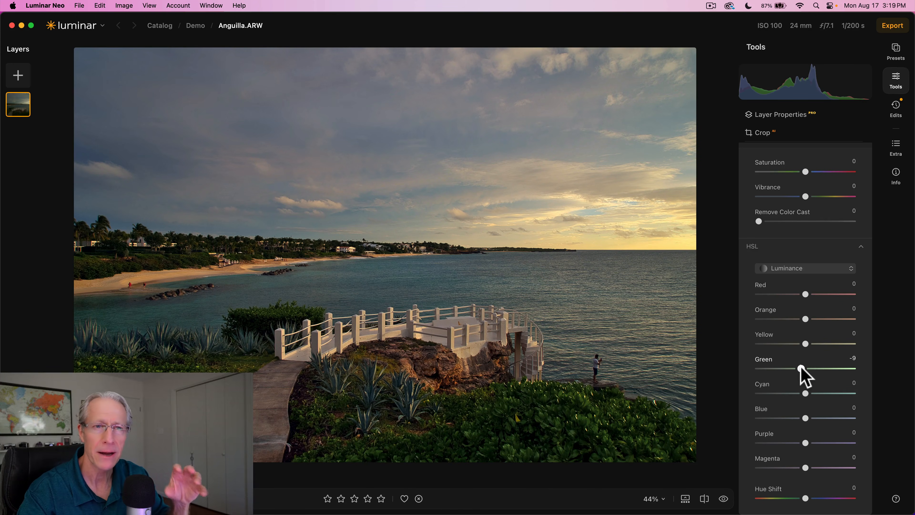
{"action": "scroll", "coordinate": [806, 299], "scroll_direction": "up", "scroll_amount": 2}
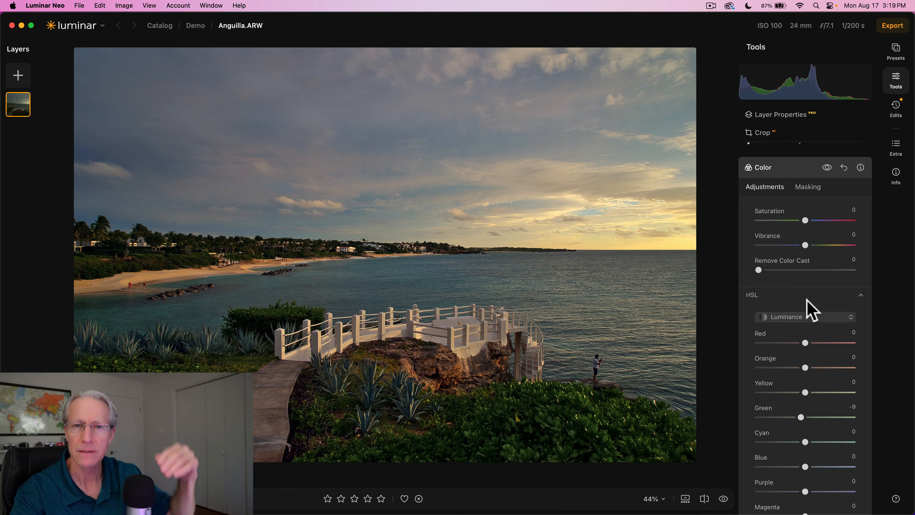
{"action": "left_click", "coordinate": [790, 172]}
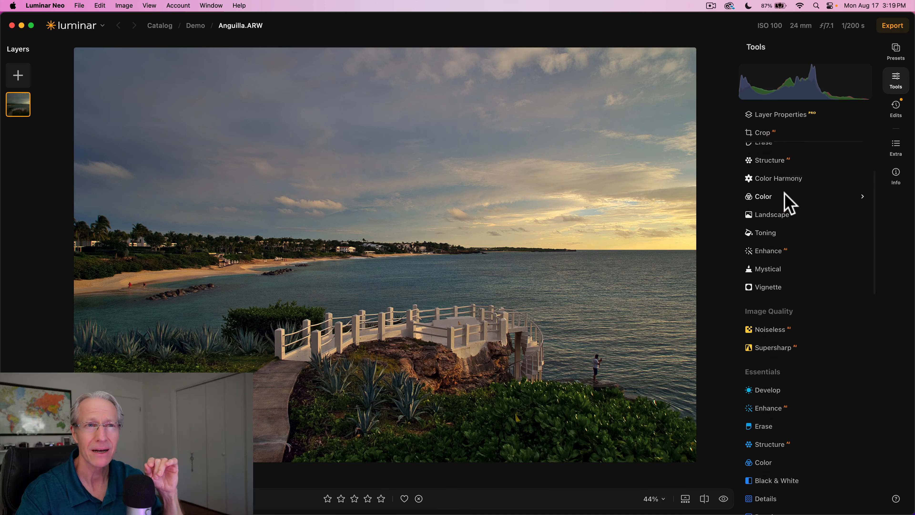
- Set Golden Hour to 30 in the Landscape tool
{"action": "scroll", "coordinate": [779, 212], "scroll_direction": "up", "scroll_amount": 1}
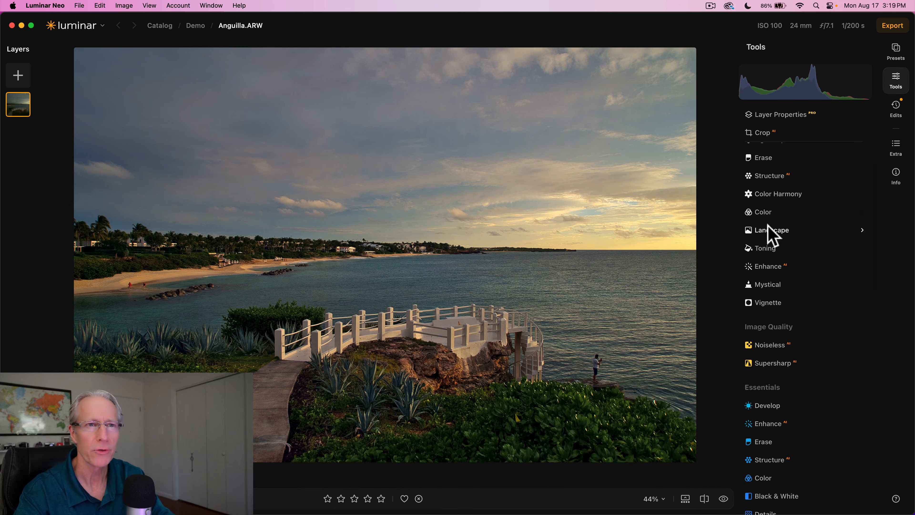
{"action": "left_click", "coordinate": [772, 233]}
{"action": "left_click_drag", "start_coordinate": [771, 316], "coordinate": [786, 314]}
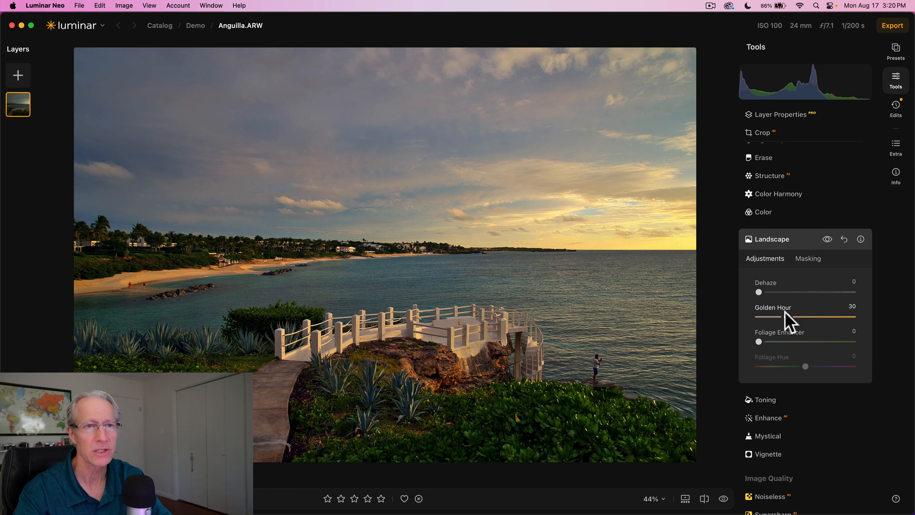
- Set Accent to 15 in the Enhance tool and compare the photo with and without the effect
{"action": "scroll", "coordinate": [785, 312], "scroll_direction": "down", "scroll_amount": 5}
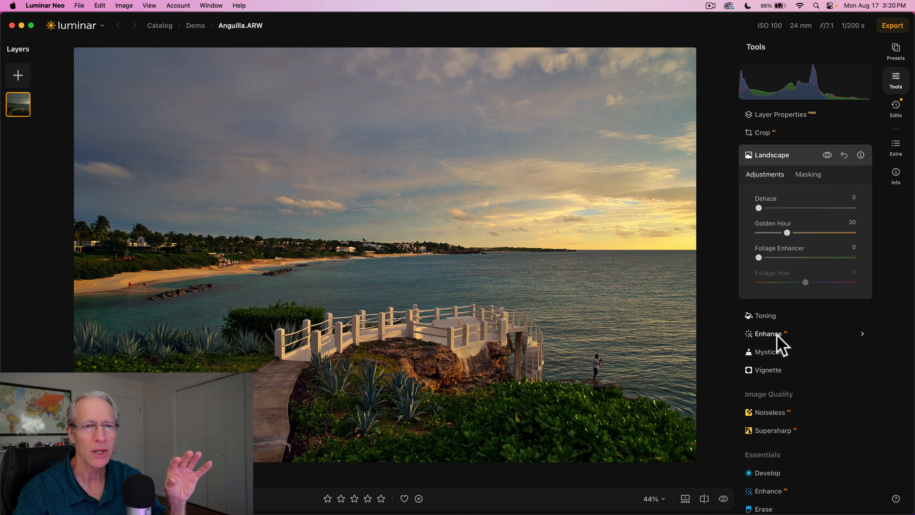
{"action": "left_click", "coordinate": [779, 334]}
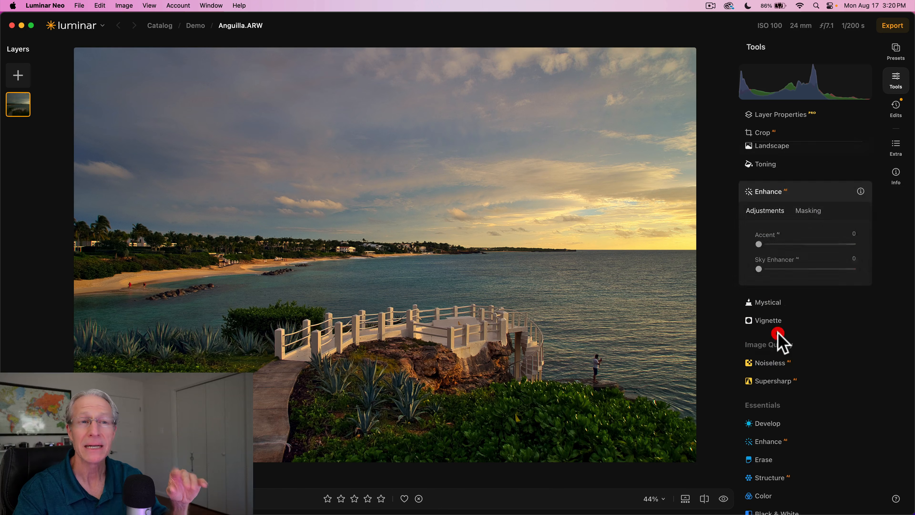
{"action": "left_click", "coordinate": [761, 244]}
{"action": "left_click_drag", "start_coordinate": [764, 242], "coordinate": [775, 242]}
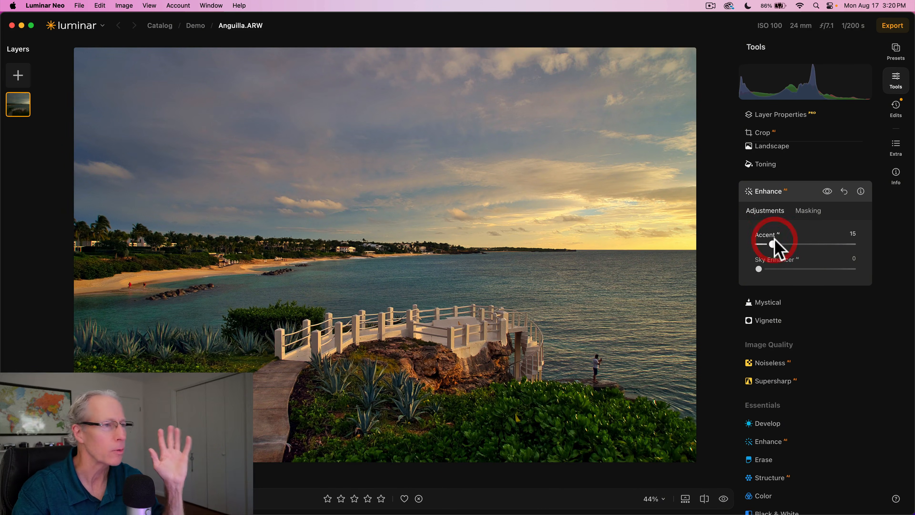
{"action": "left_click", "coordinate": [828, 191]}
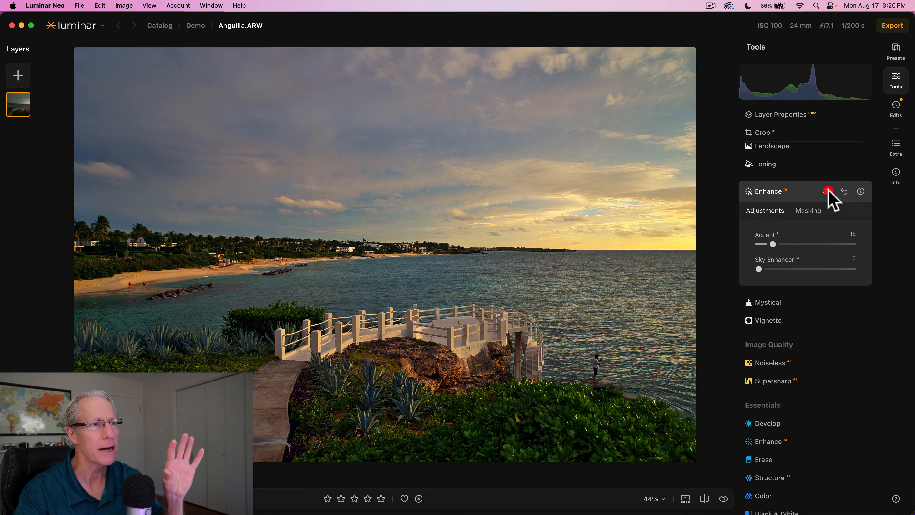
{"action": "left_click", "coordinate": [813, 194]}
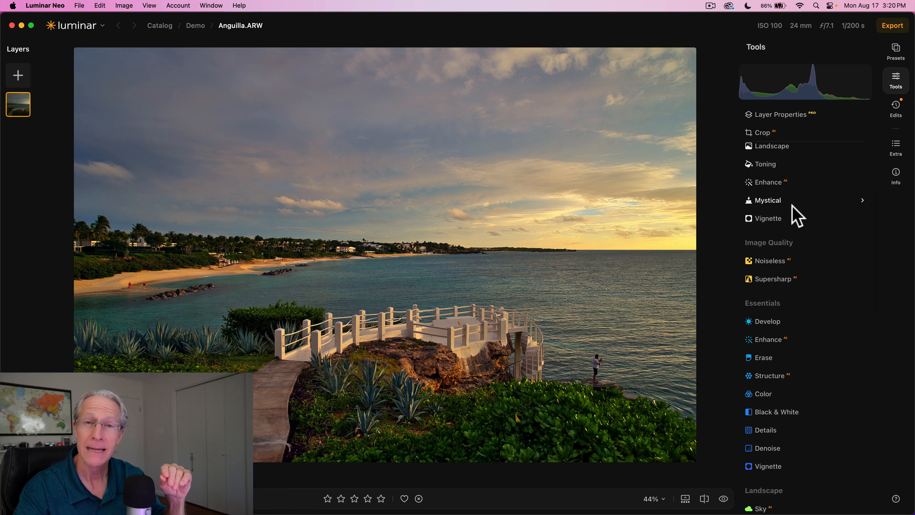
- Apply the Mystical effect with Amount 22
{"action": "left_click", "coordinate": [771, 201]}
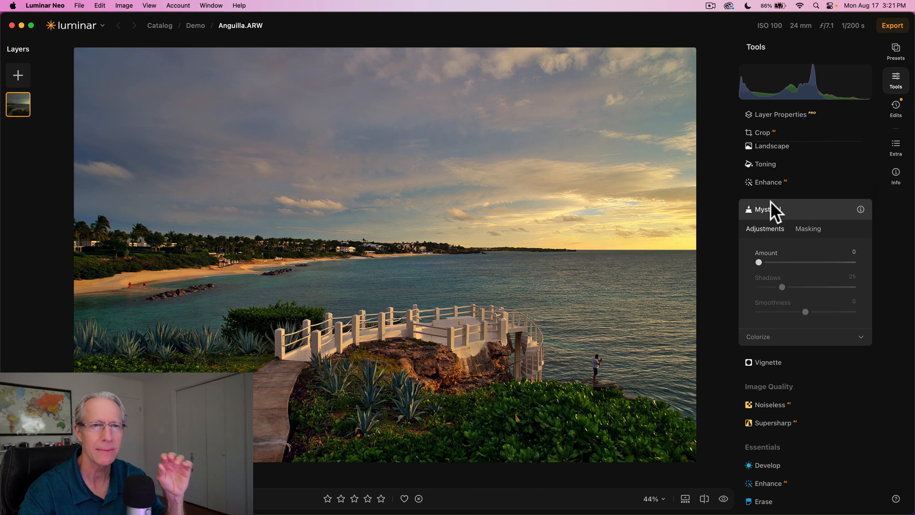
{"action": "left_click", "coordinate": [779, 262]}
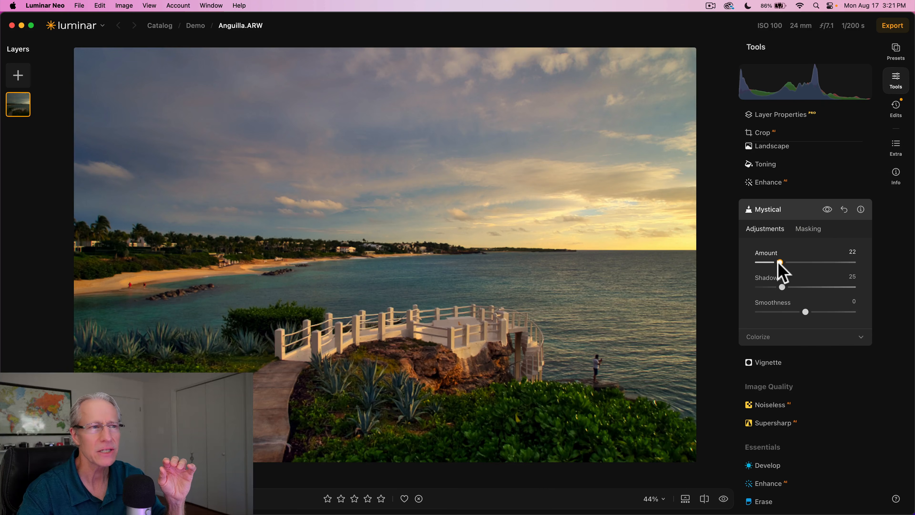
{"action": "left_click", "coordinate": [779, 263]}
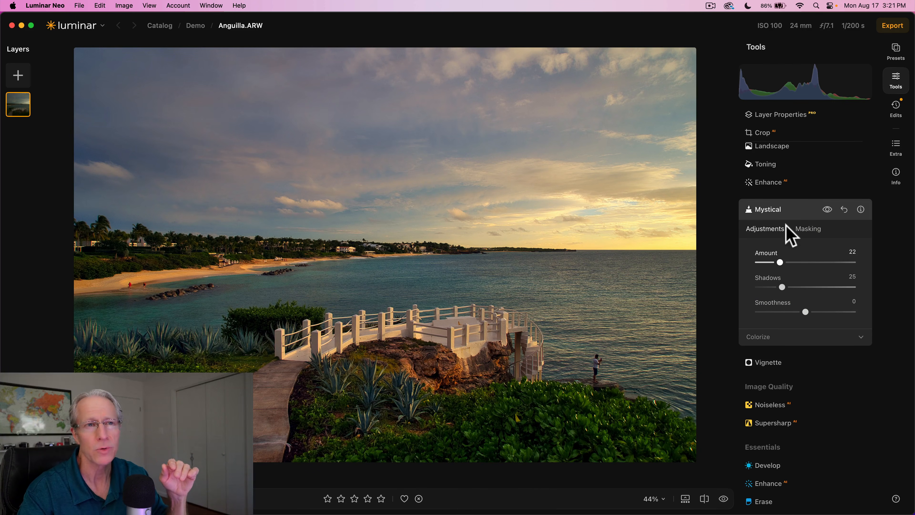
{"action": "left_click", "coordinate": [789, 210]}
- Add a vignette with Amount -38, Size 27, Roundness 34, Feather 61 and Inner Light 20
{"action": "left_click", "coordinate": [785, 217]}
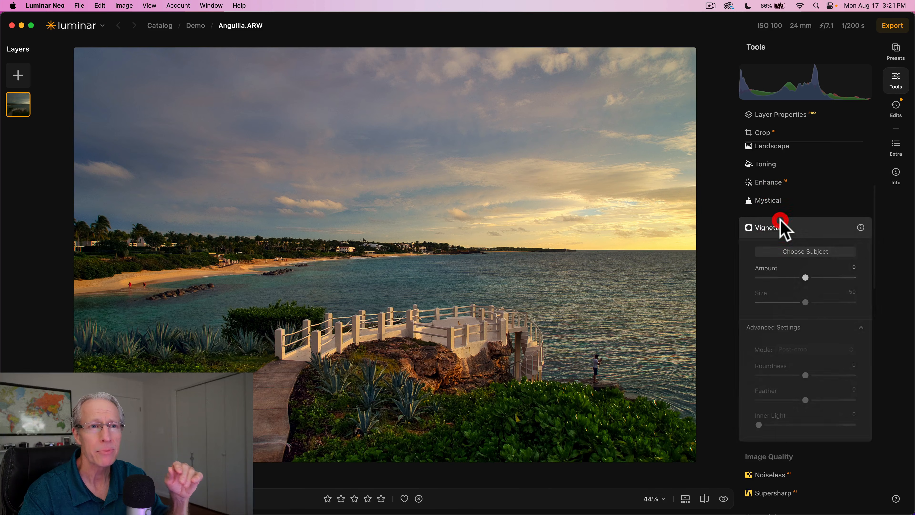
{"action": "left_click", "coordinate": [787, 243]}
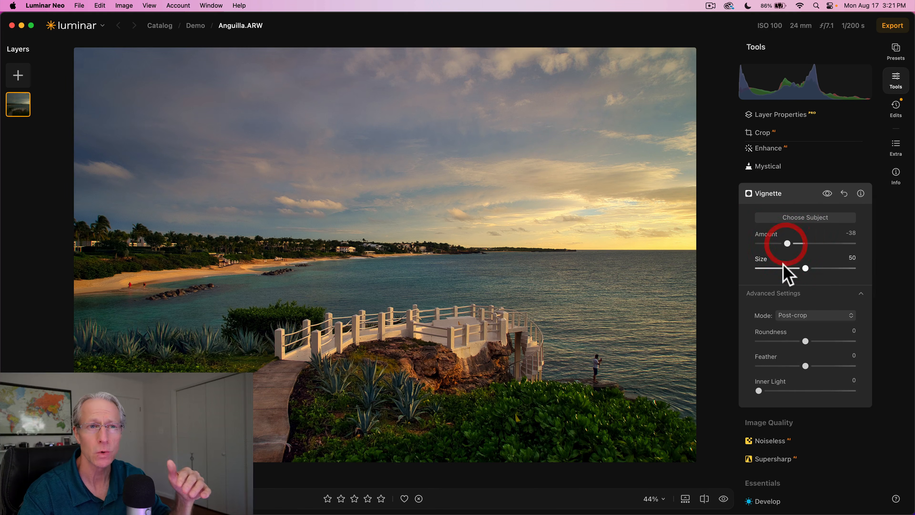
{"action": "left_click", "coordinate": [785, 268]}
{"action": "left_click", "coordinate": [822, 341]}
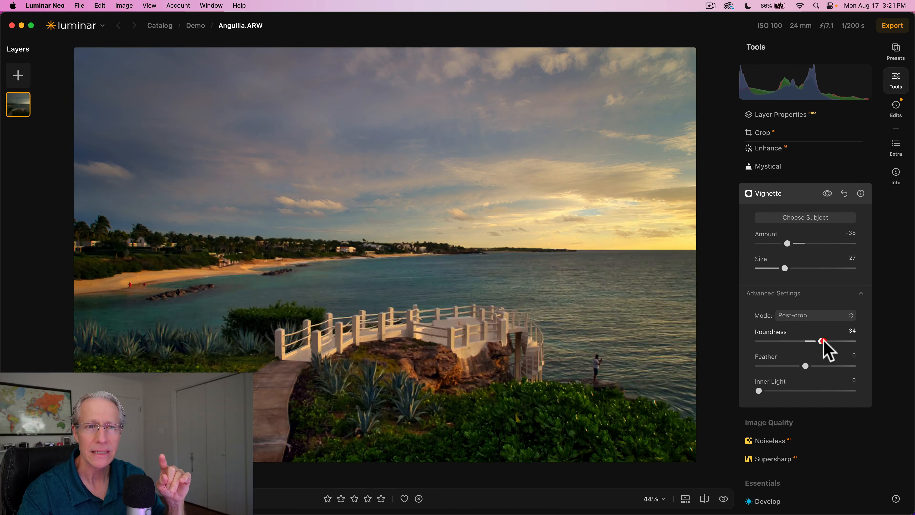
{"action": "left_click", "coordinate": [835, 365]}
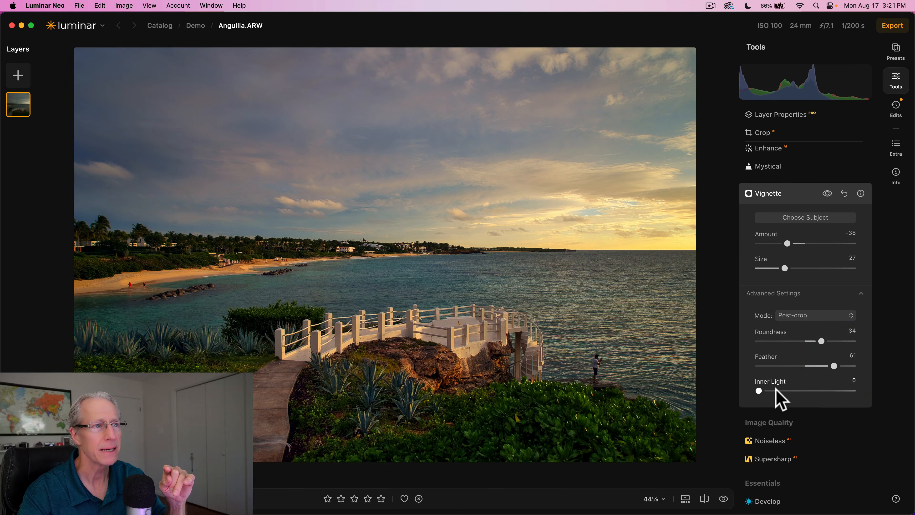
{"action": "left_click", "coordinate": [779, 391]}
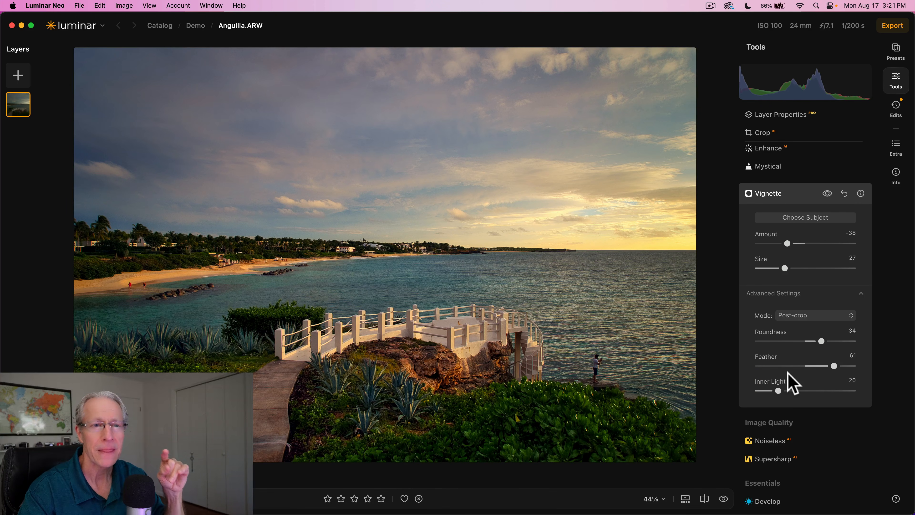
- Centre the vignette on the white terrace railing, set Amount to -43 and Inner Light to 28, and compare with and without it
{"action": "left_click", "coordinate": [802, 218]}
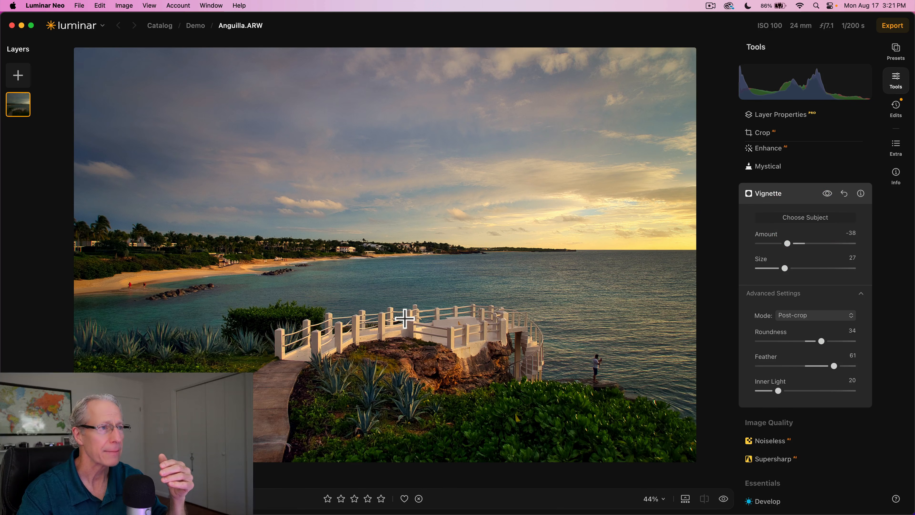
{"action": "left_click", "coordinate": [414, 309]}
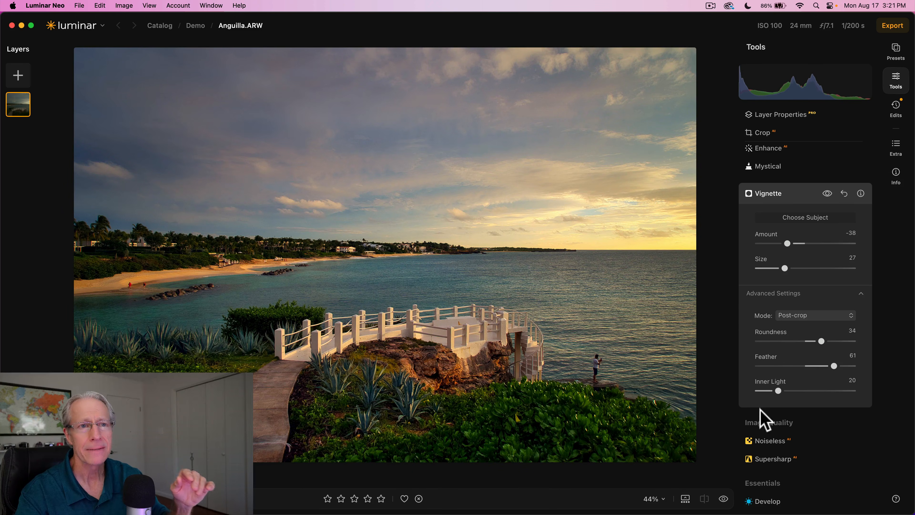
{"action": "left_click_drag", "start_coordinate": [788, 244], "coordinate": [786, 244]}
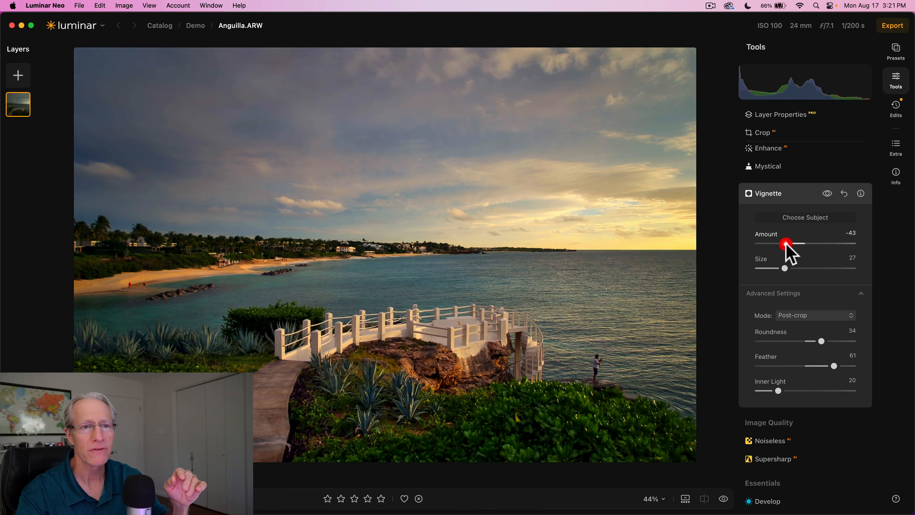
{"action": "left_click_drag", "start_coordinate": [778, 391], "coordinate": [786, 391]}
{"action": "left_click", "coordinate": [828, 194]}
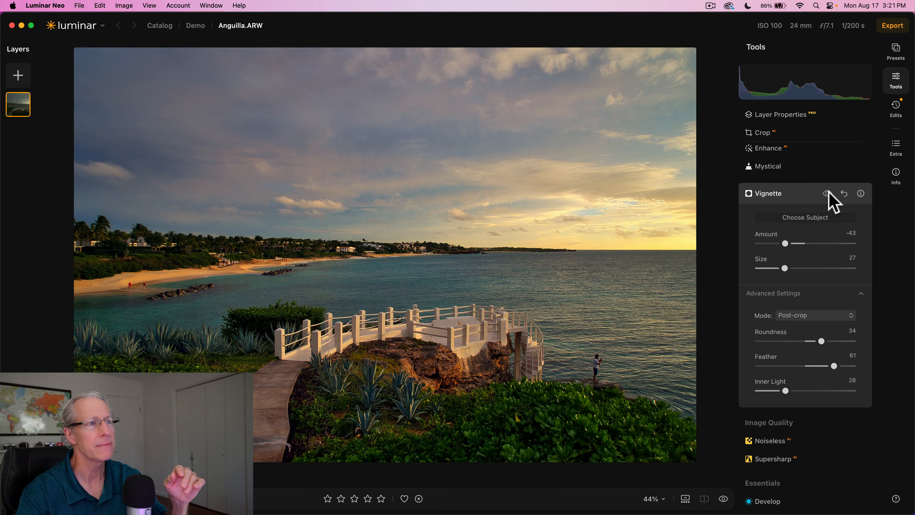
{"action": "left_click", "coordinate": [827, 194]}
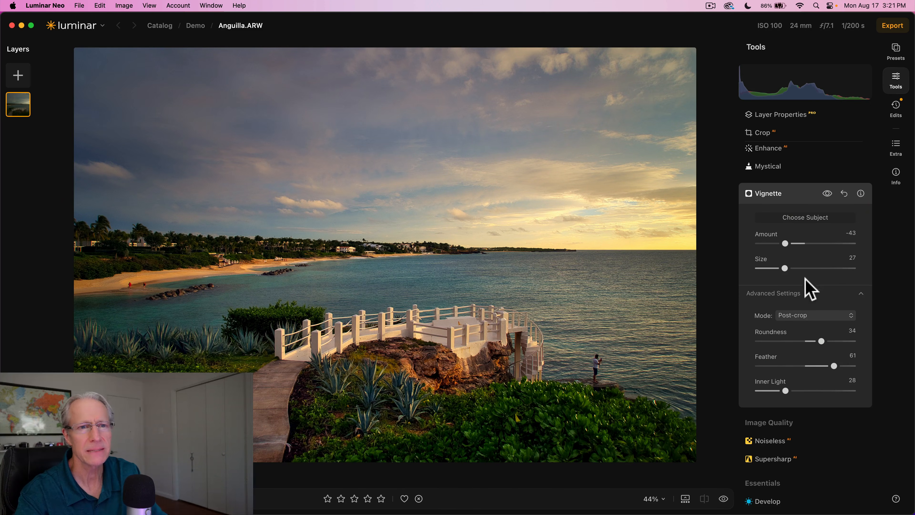
- Refine the vignette with Feather 100 and Roundness 56, readjust its Amount, and close the tool after comparing the effect
{"action": "left_click_drag", "start_coordinate": [834, 366], "coordinate": [868, 362]}
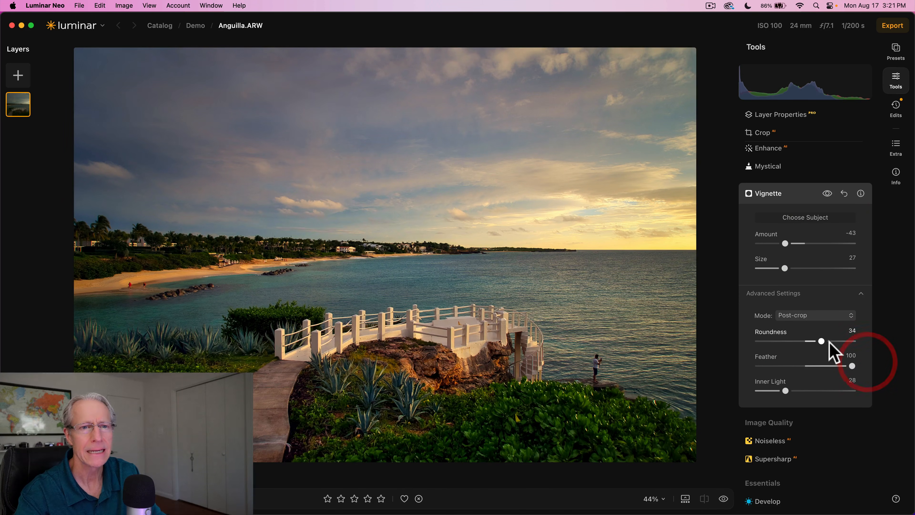
{"action": "left_click_drag", "start_coordinate": [821, 341], "coordinate": [831, 341]}
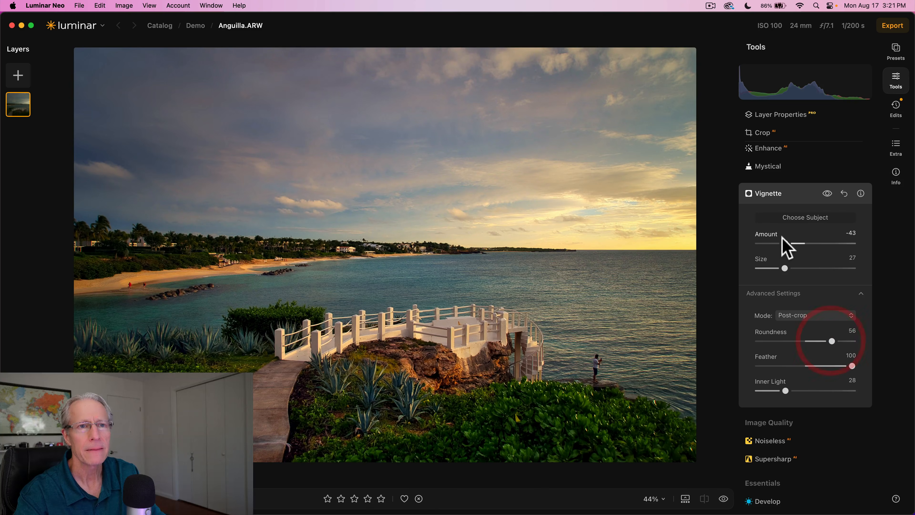
{"action": "left_click_drag", "start_coordinate": [785, 244], "coordinate": [790, 268]}
{"action": "left_click_drag", "start_coordinate": [827, 194], "coordinate": [828, 194]}
{"action": "left_click", "coordinate": [798, 200]}
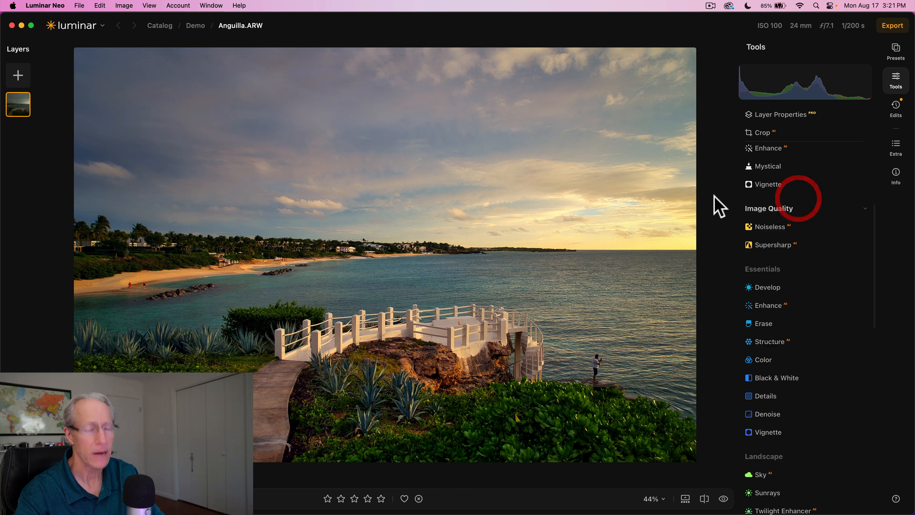
- Compare the edited coast photo with the unedited original and go back to the Favorites tools
{"action": "key", "text": "backslash"}
{"action": "key", "text": "backslash"}
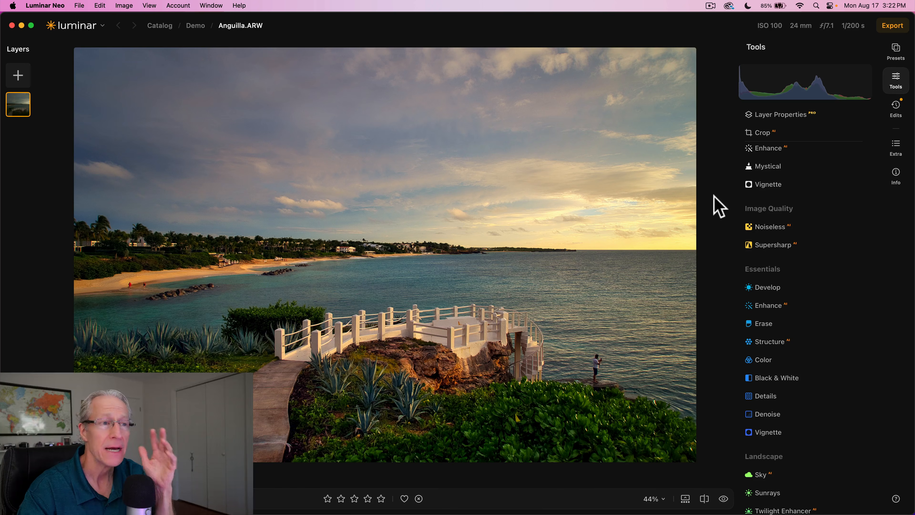
{"action": "scroll", "coordinate": [774, 184], "scroll_direction": "up", "scroll_amount": 4}
{"action": "scroll", "coordinate": [772, 191], "scroll_direction": "up", "scroll_amount": 2}
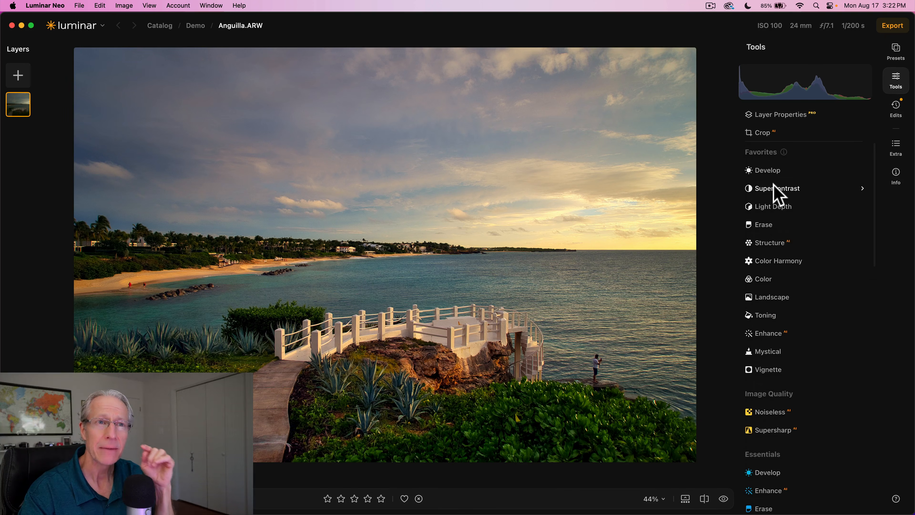